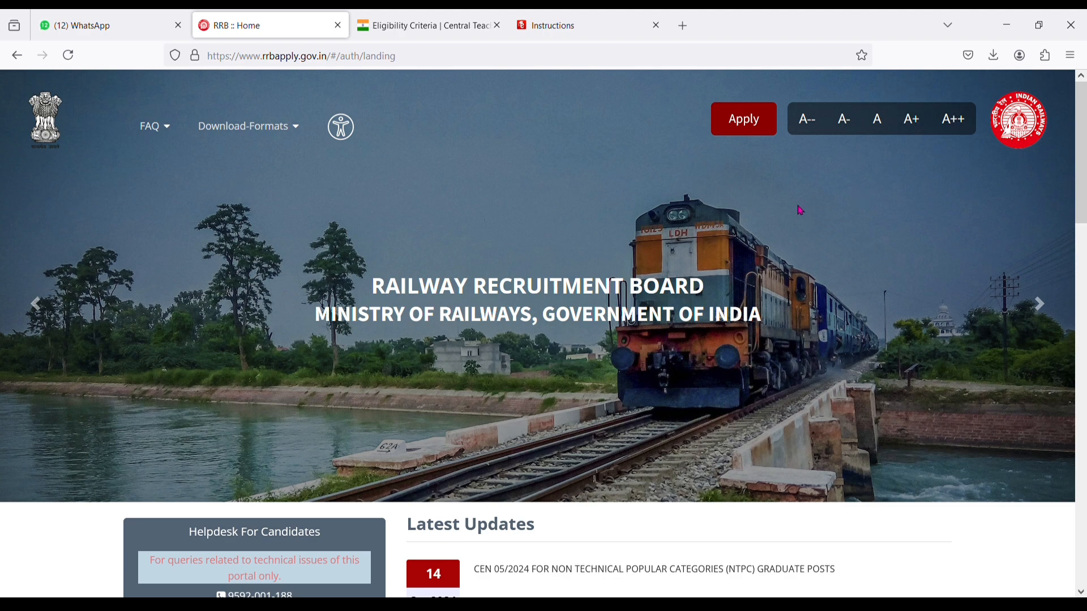
Step: Cycle through the home page banner pictures
click(1045, 310)
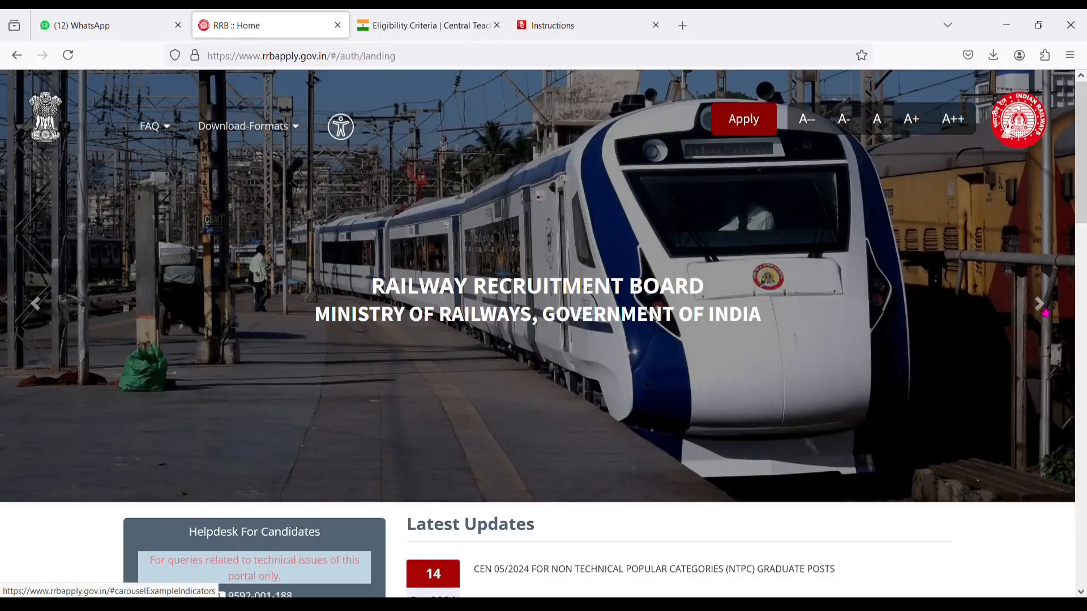
click(1045, 311)
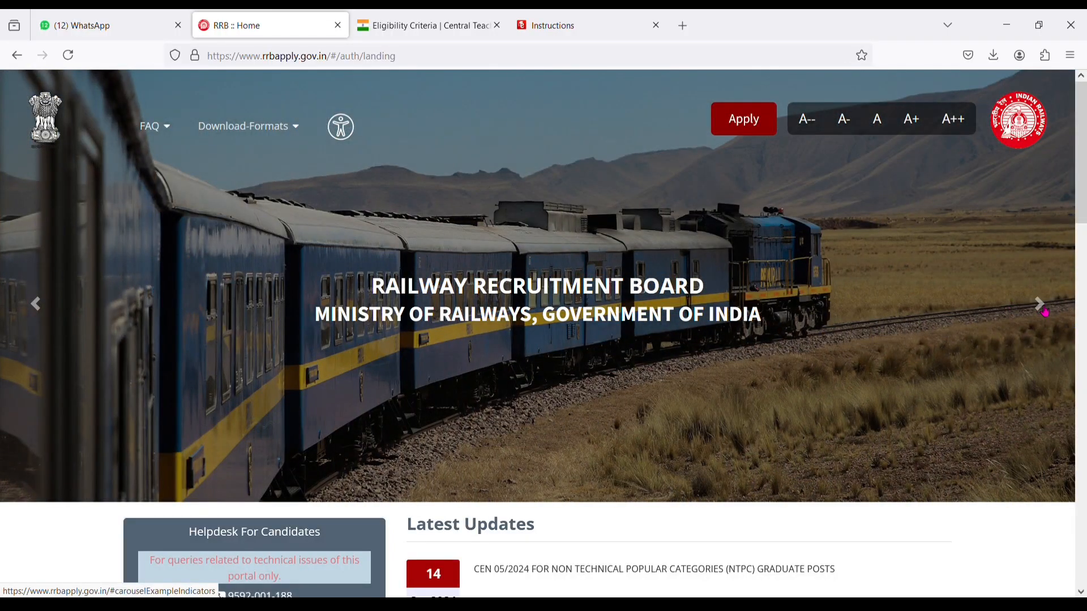
click(1046, 311)
click(1046, 311)
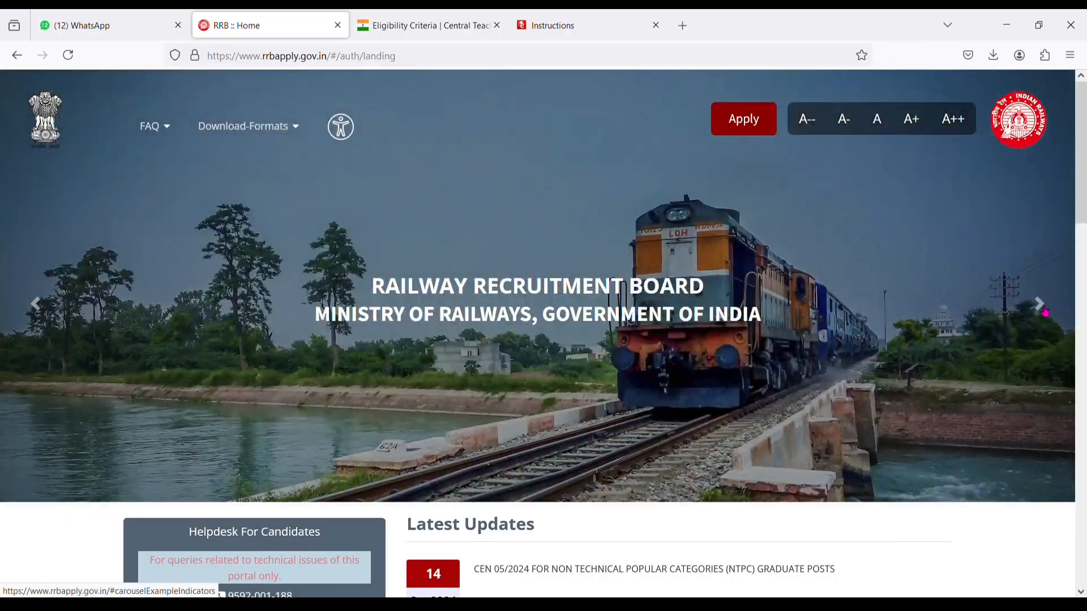
click(1046, 311)
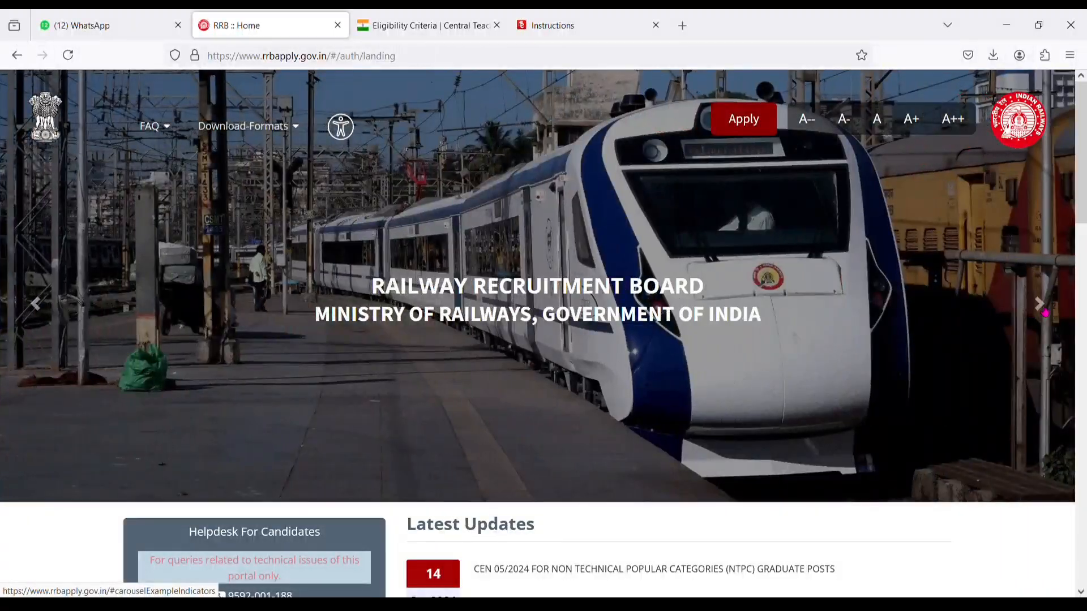
click(1045, 311)
click(1045, 311)
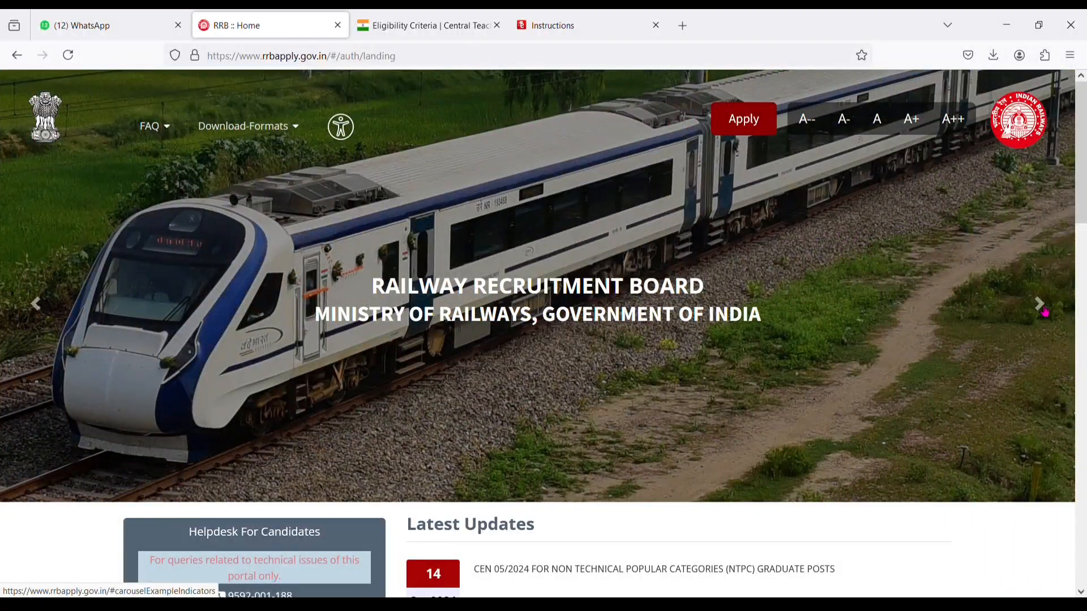
click(1046, 312)
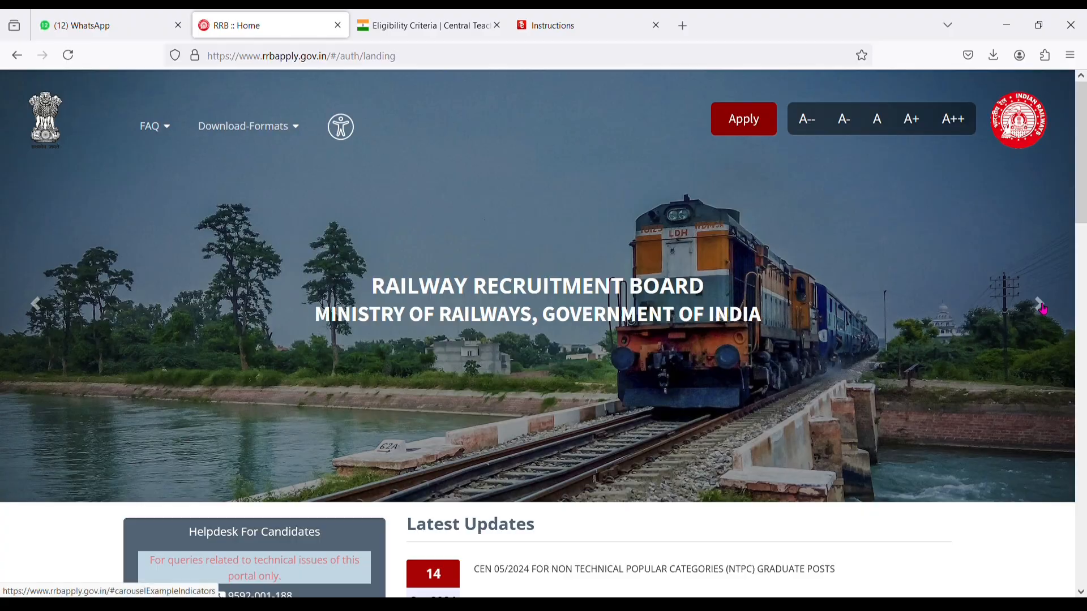
click(1043, 313)
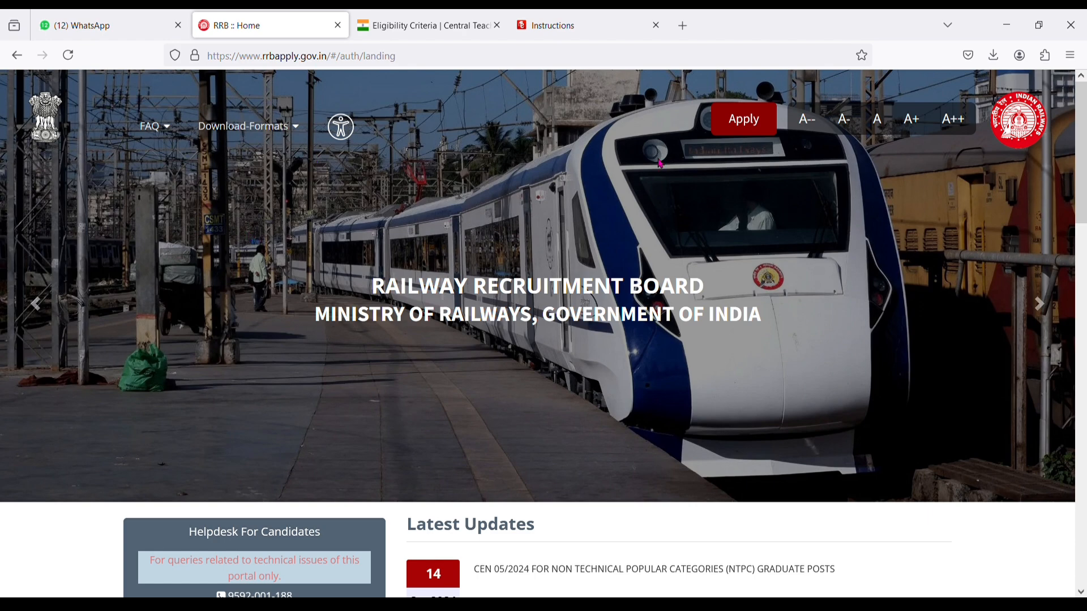
Step: Start Create An Account from Apply, dismiss the note, and choose India as nationality
click(746, 121)
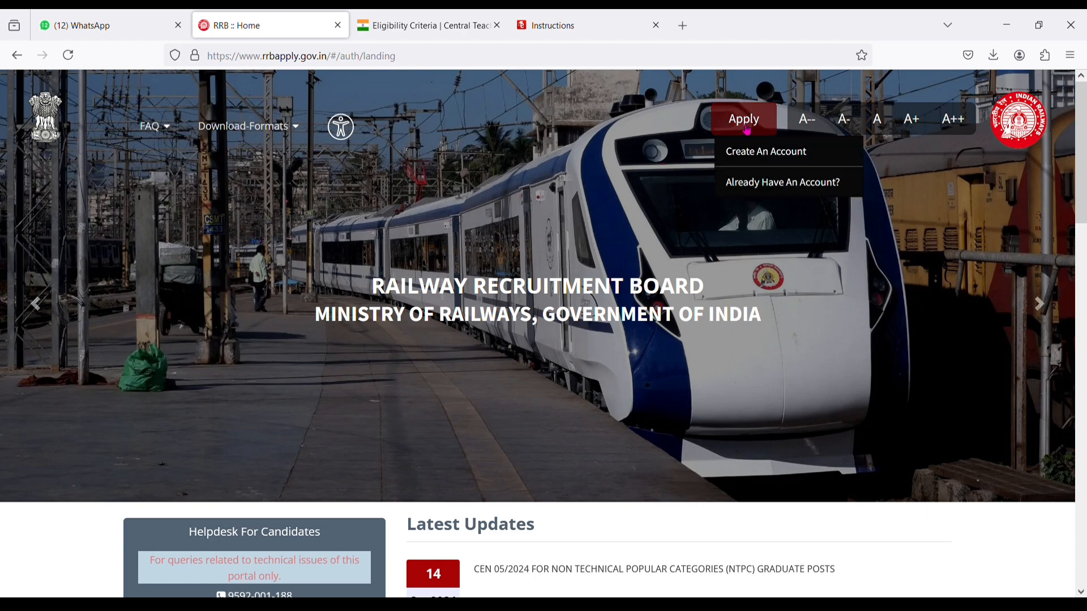
click(768, 154)
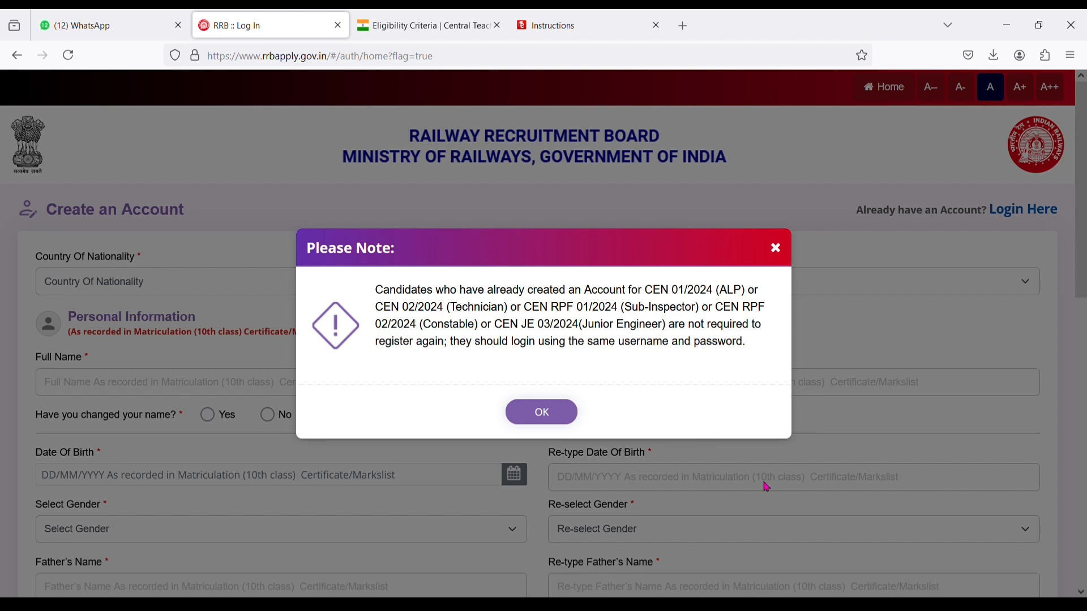
click(538, 413)
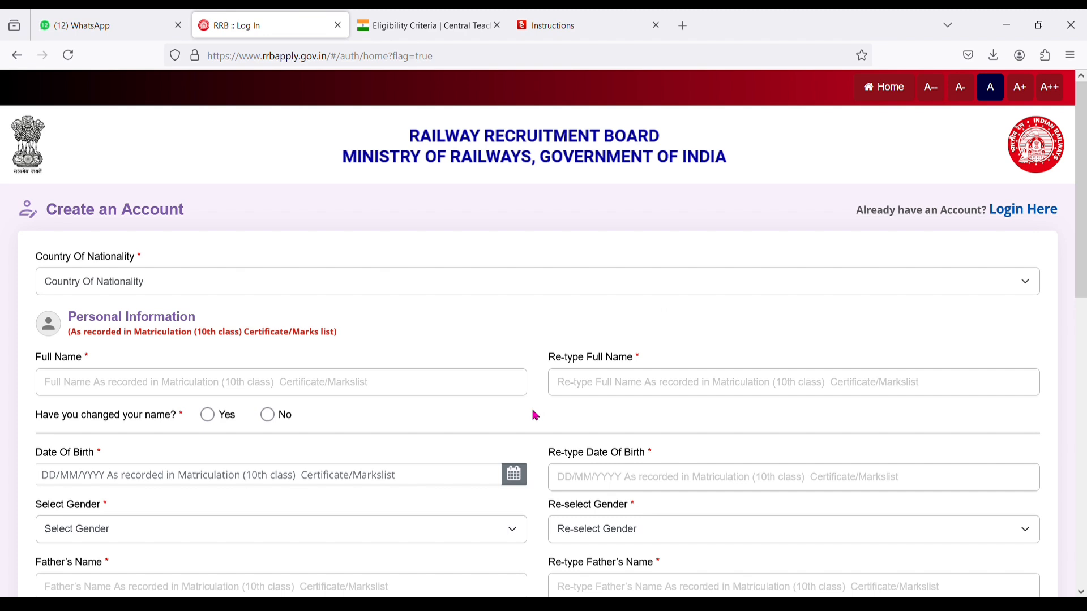
click(881, 288)
click(1084, 245)
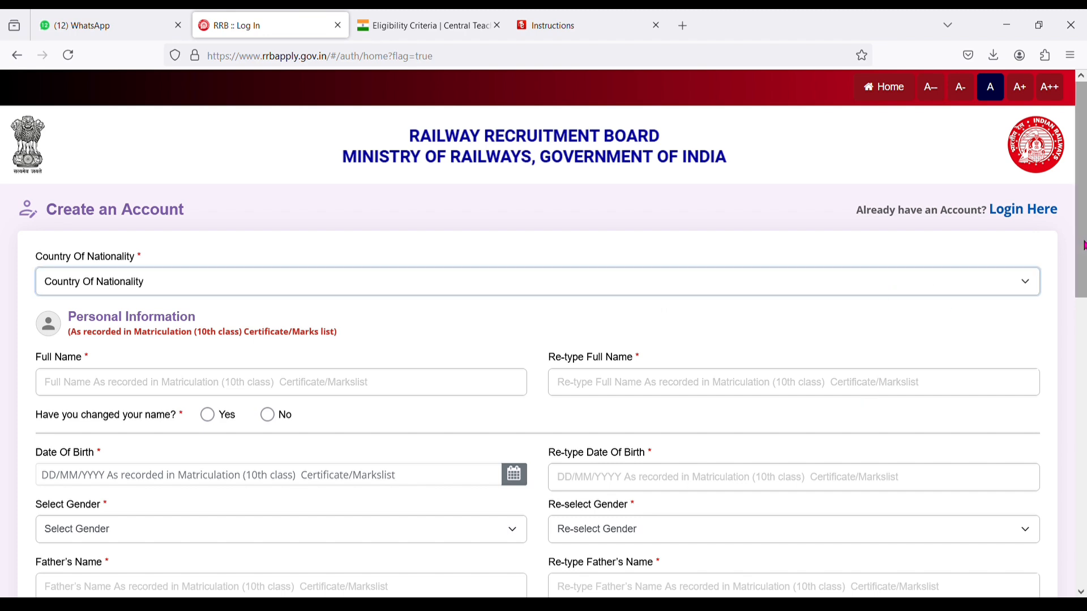
click(63, 327)
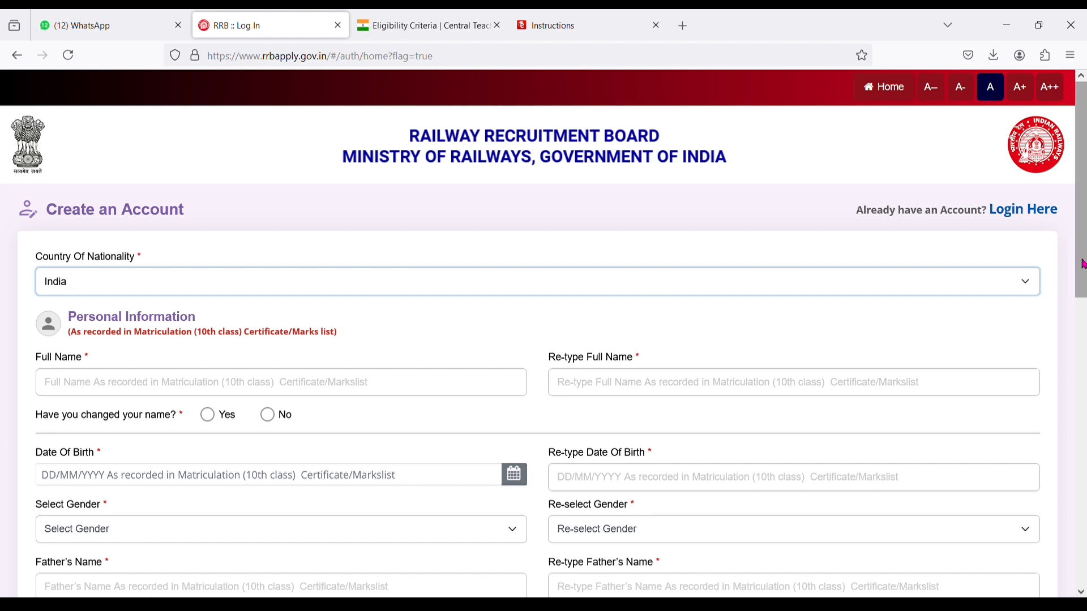
drag(1083, 264, 1084, 275)
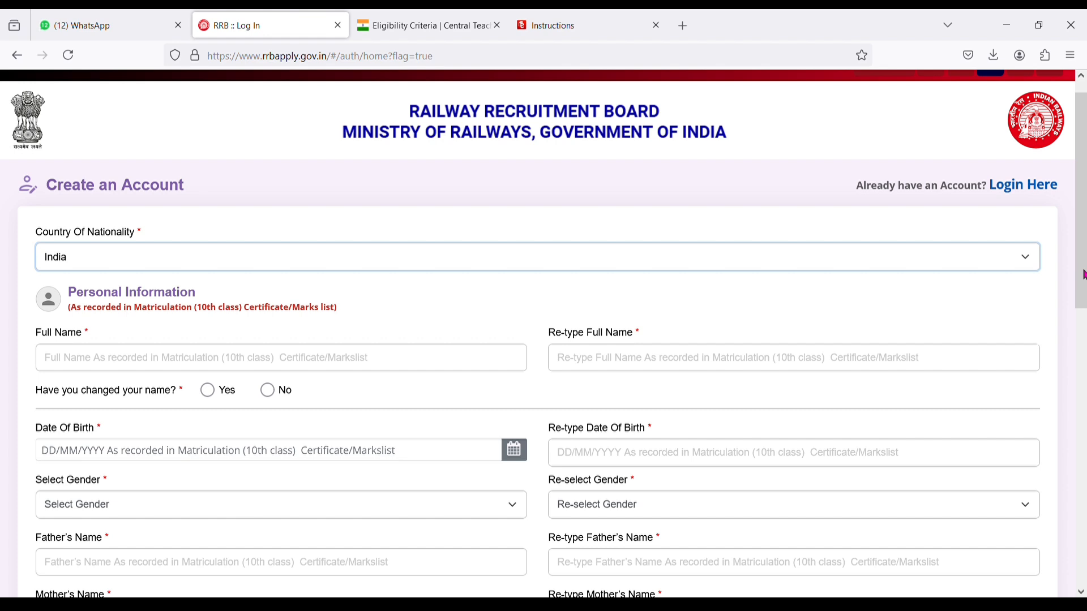
Step: Type the candidate's full name into the Full Name field
click(248, 365)
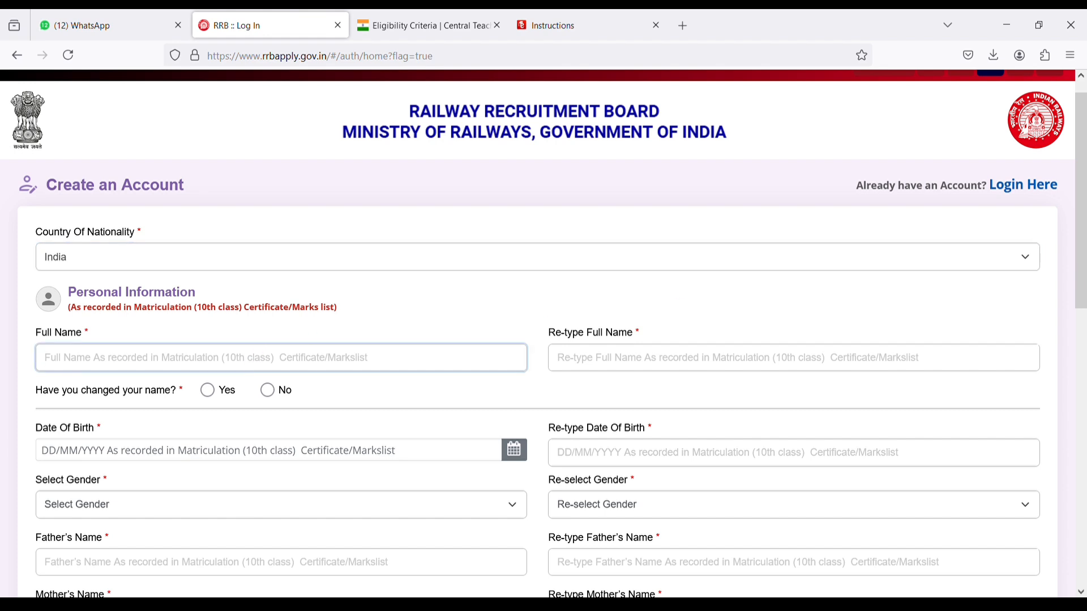
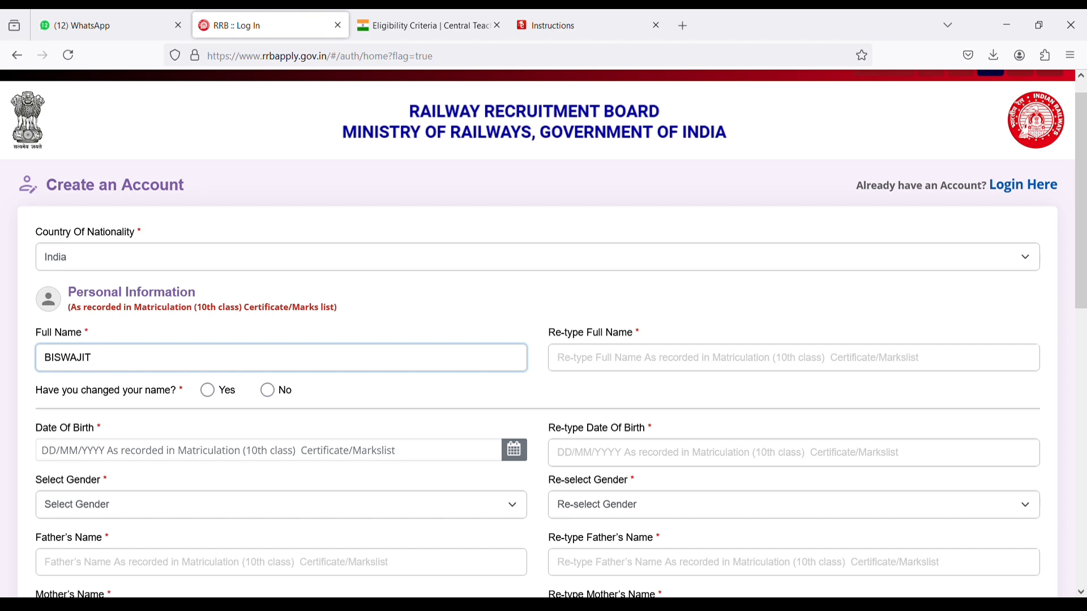
scroll(1082, 254, down, 2)
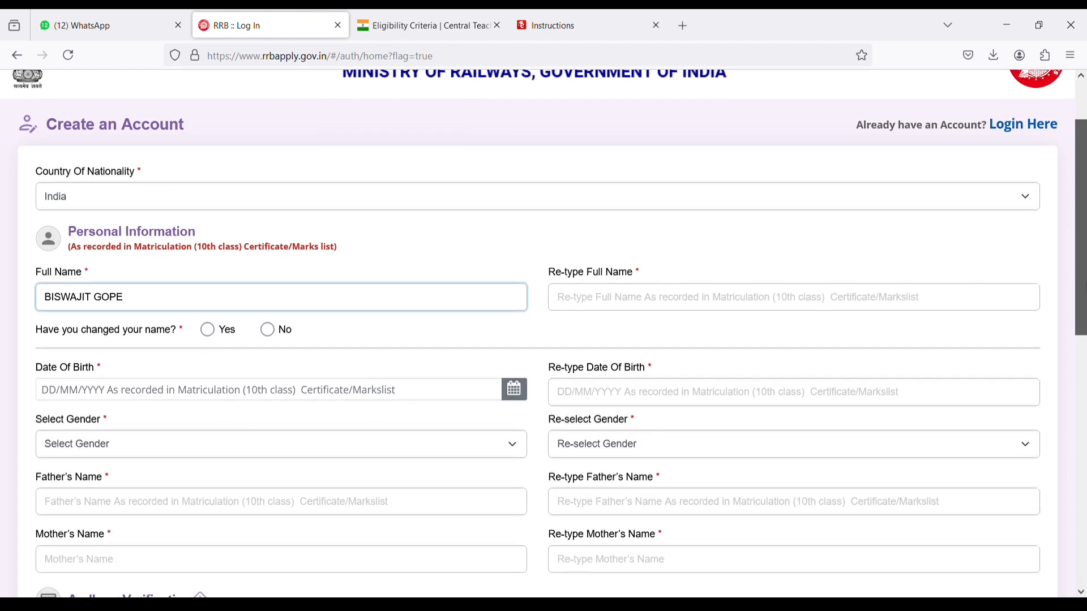
drag(1086, 285, 1086, 297)
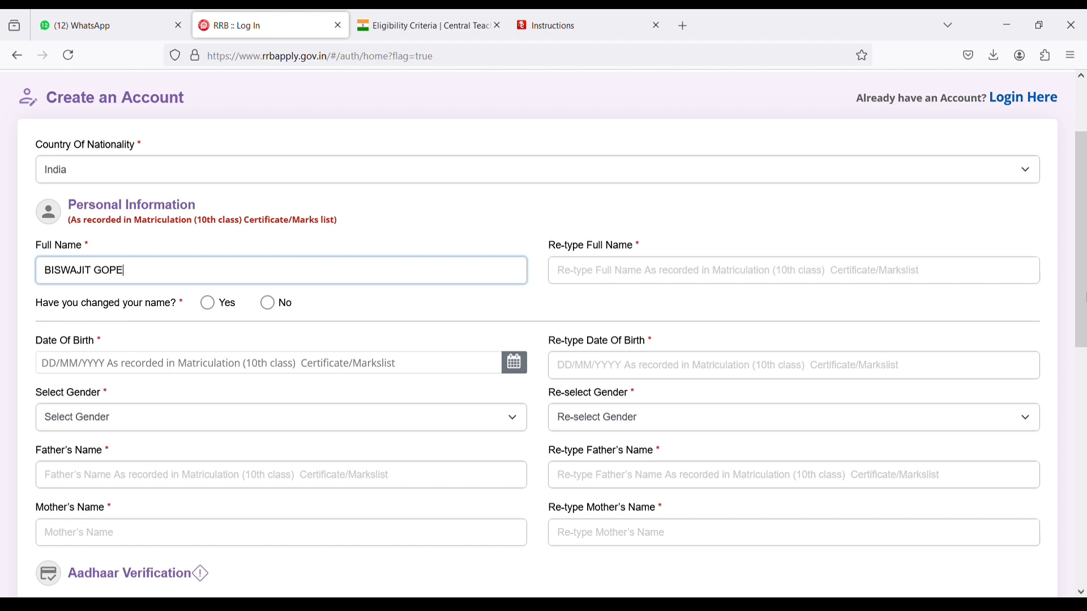
scroll(774, 240, down, 8)
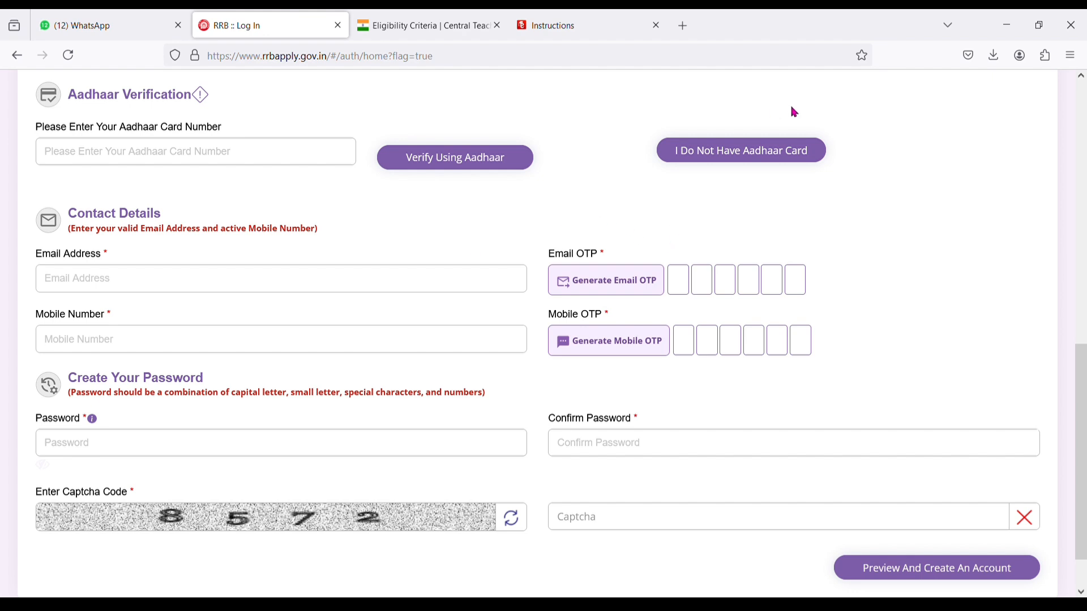
click(776, 156)
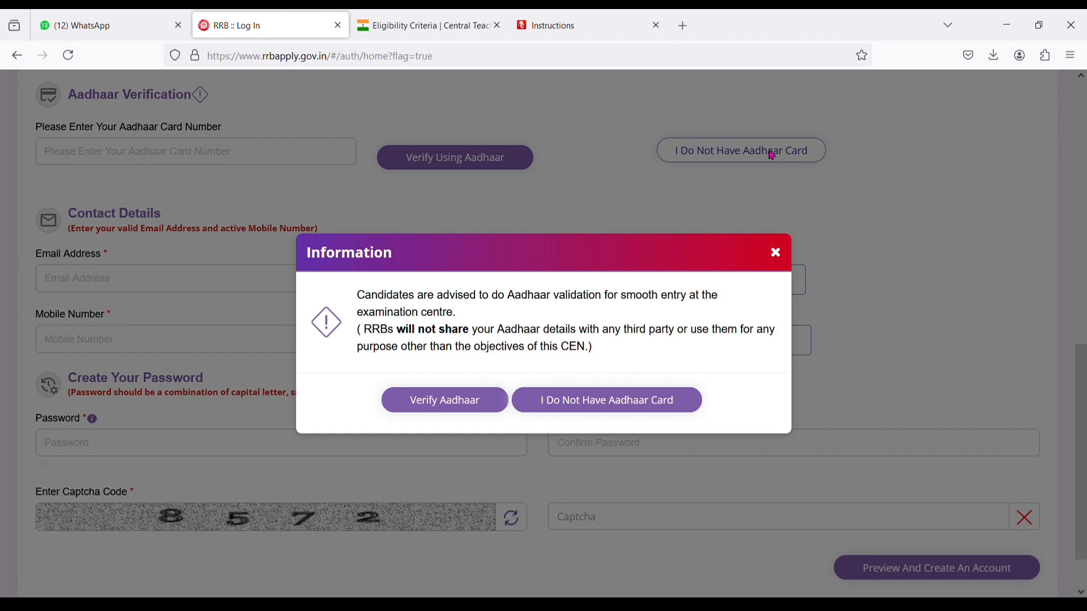
click(595, 412)
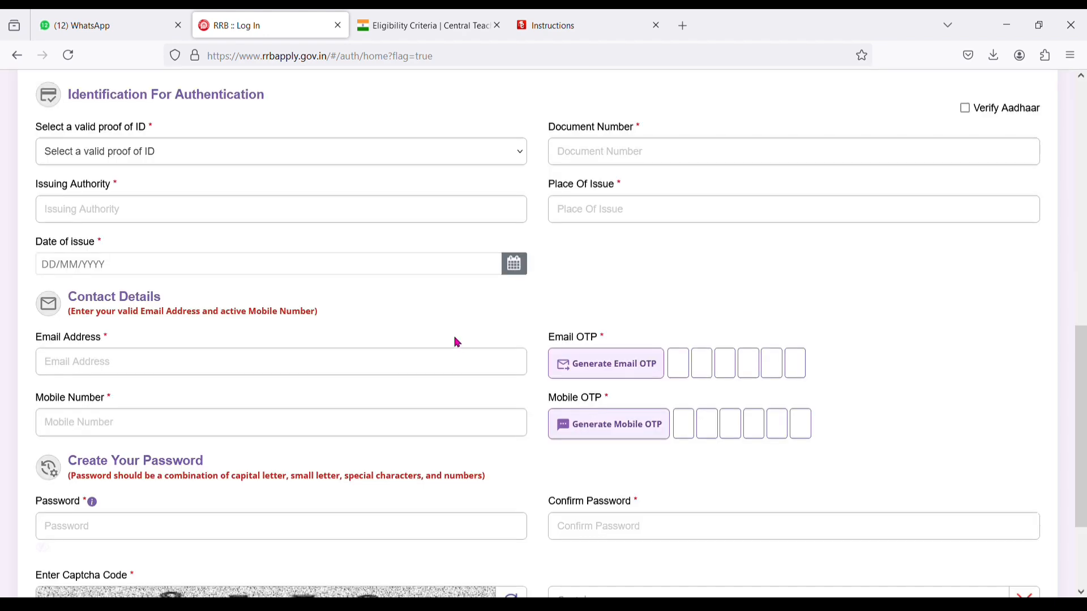
click(386, 150)
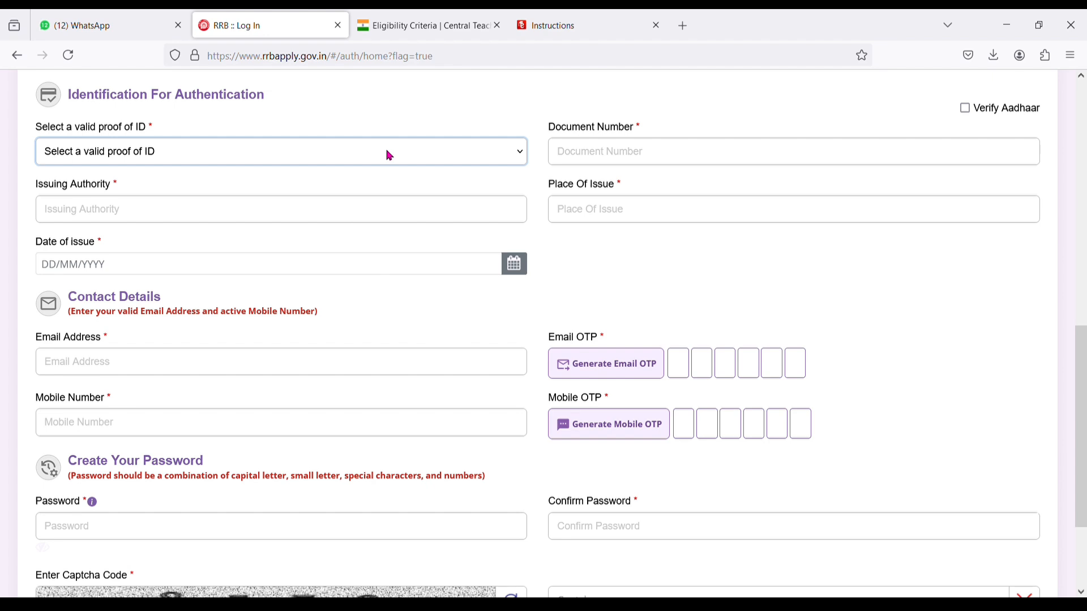
key(Down)
key(Down)
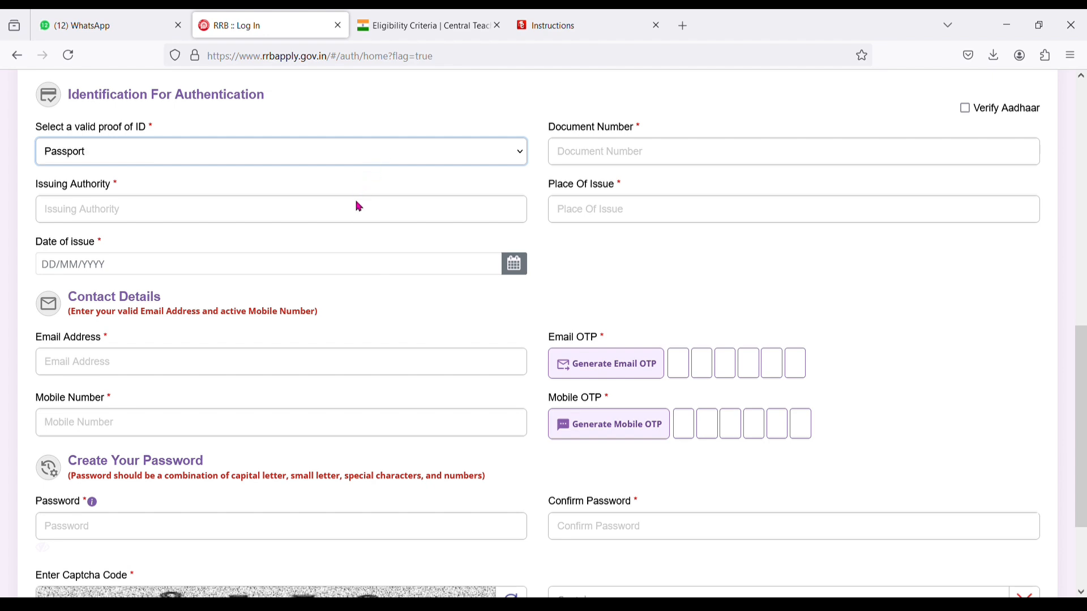
key(Down)
key(Down)
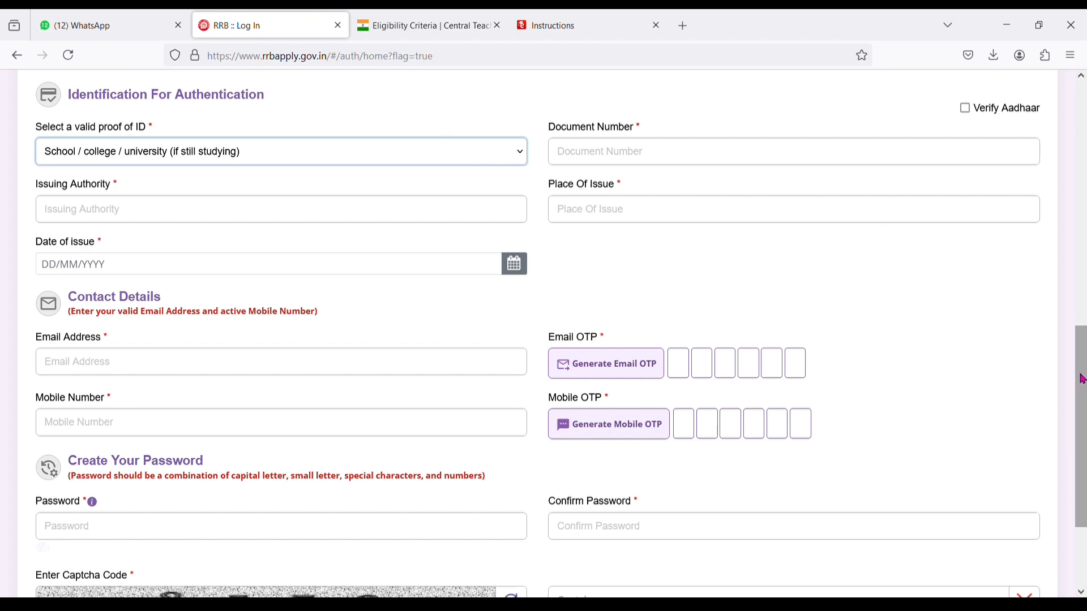
mouse_move(1084, 380)
mouse_down()
mouse_move(1085, 360)
mouse_move(1086, 374)
mouse_up()
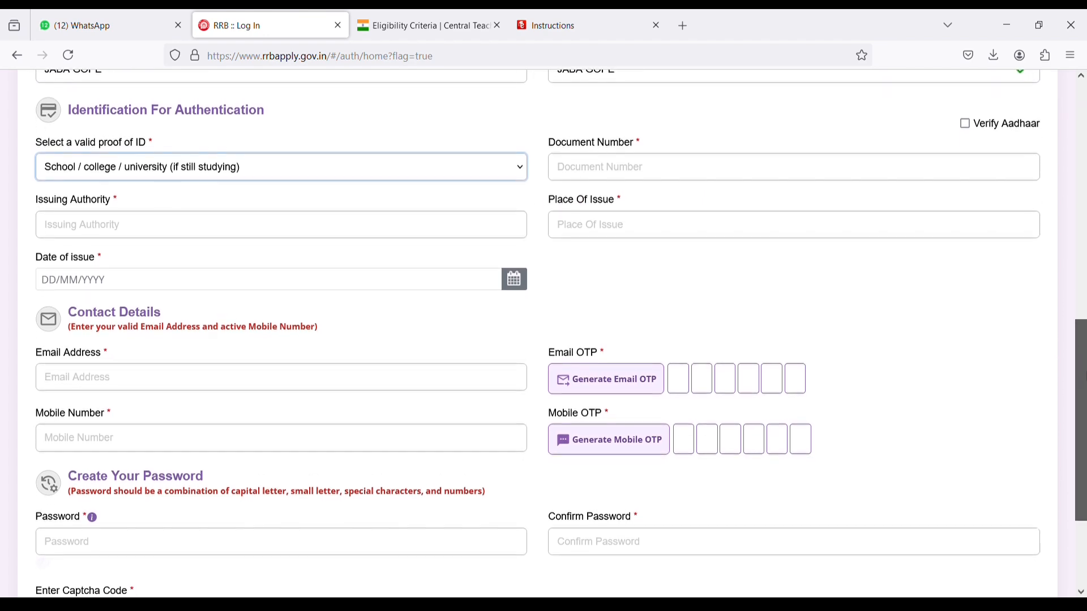
click(965, 123)
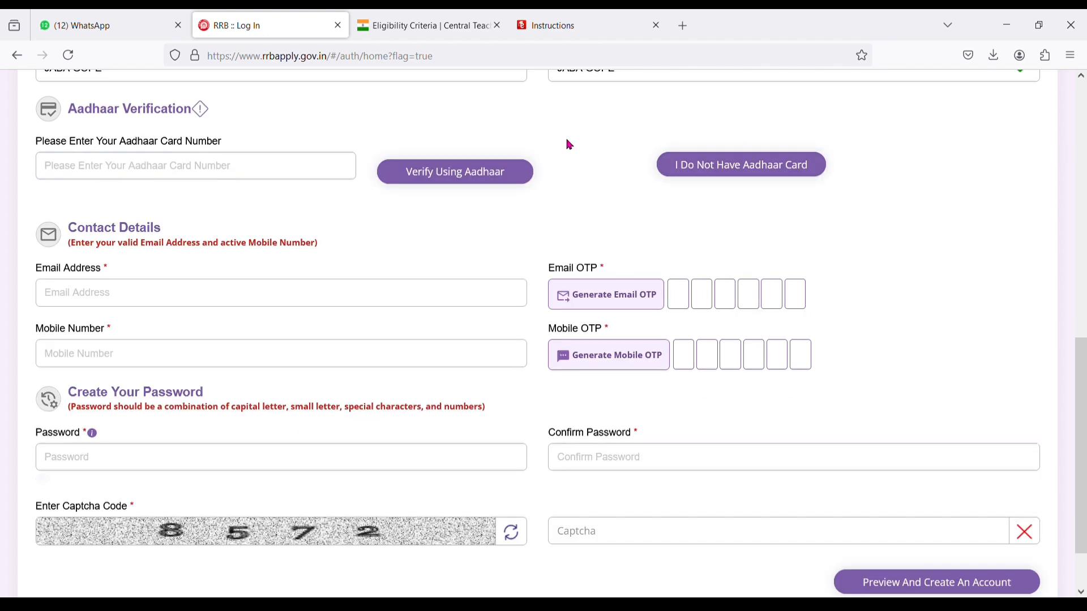
Step: Enter the Aadhaar number, confirm it matches matriculation details, give consent and verify
click(232, 176)
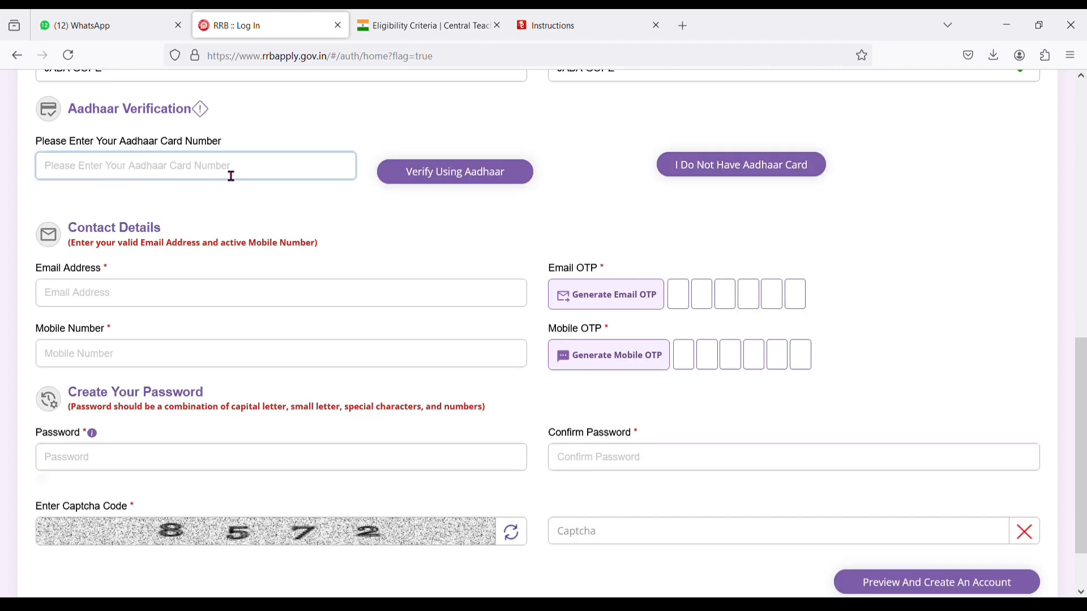
text(4)
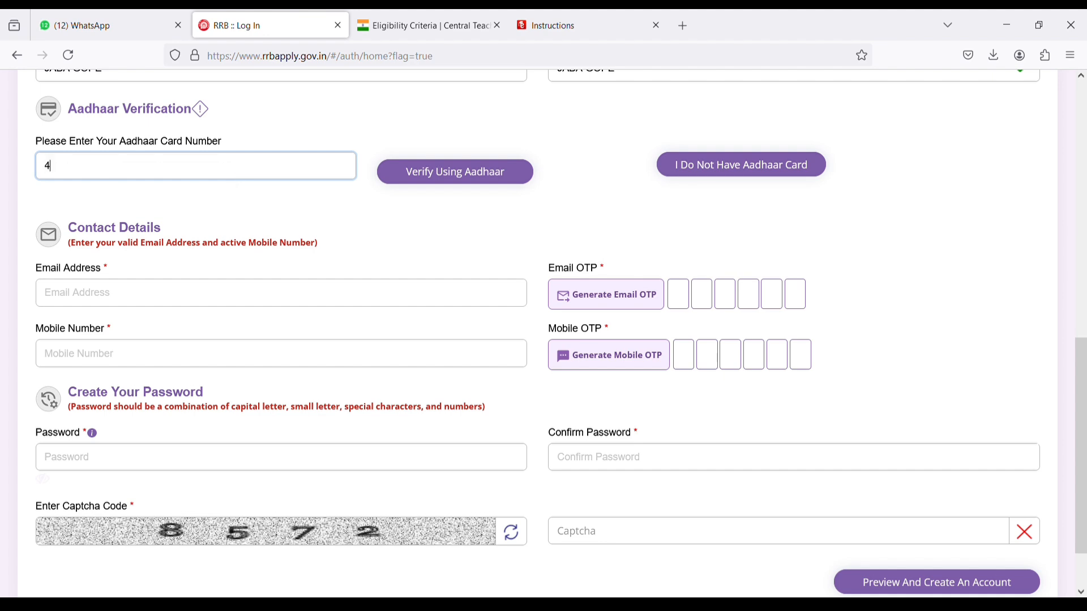
text(7*******8**)
click(436, 178)
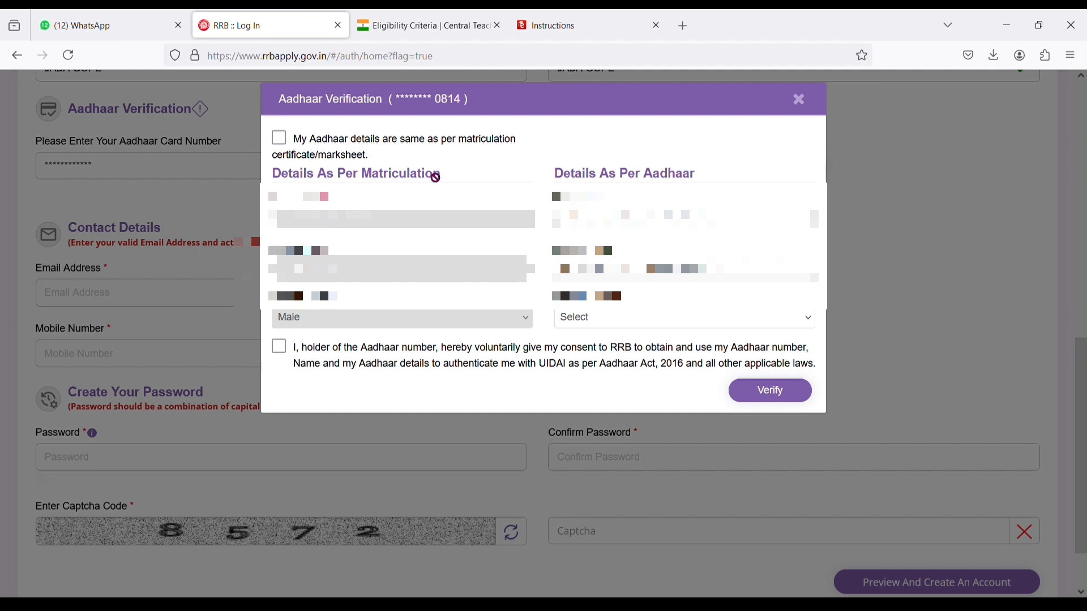
click(280, 138)
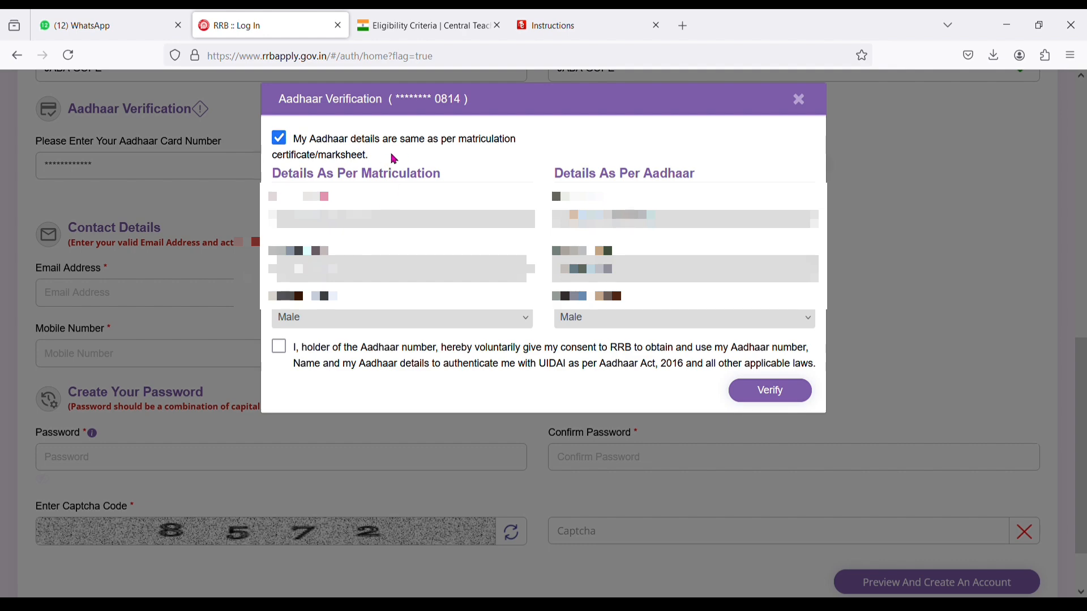
click(279, 348)
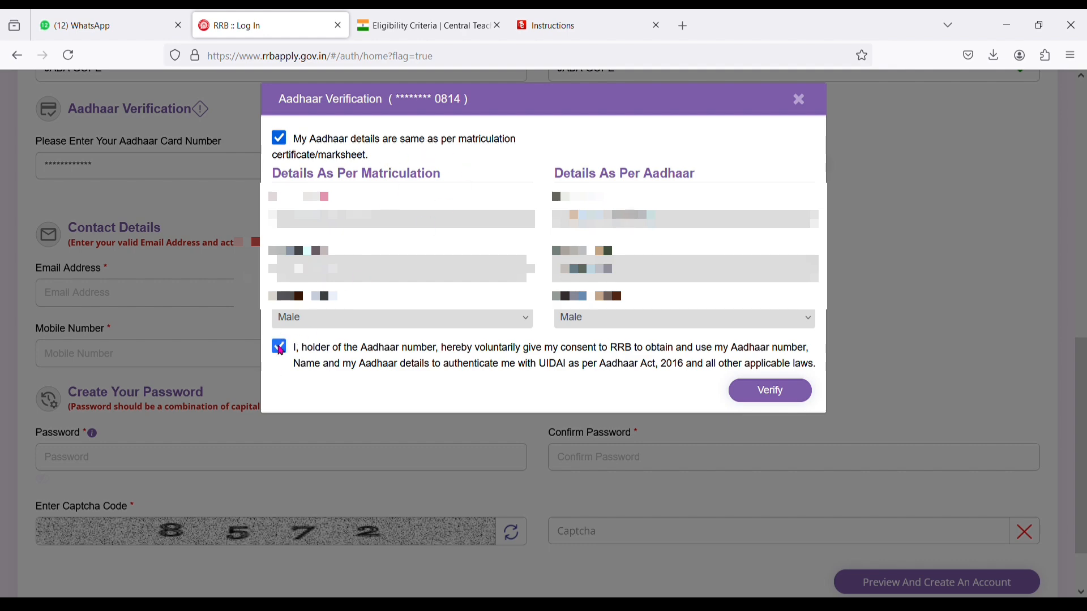
click(800, 400)
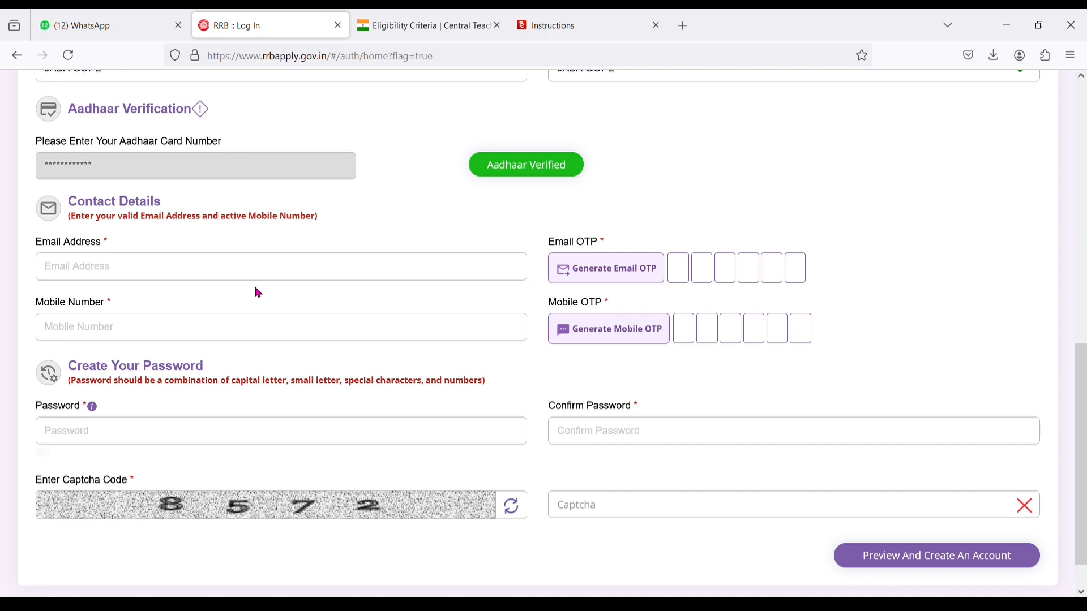
Step: Enter the applicant's e-mail address, generate the e-mail OTP and type the received code
click(175, 276)
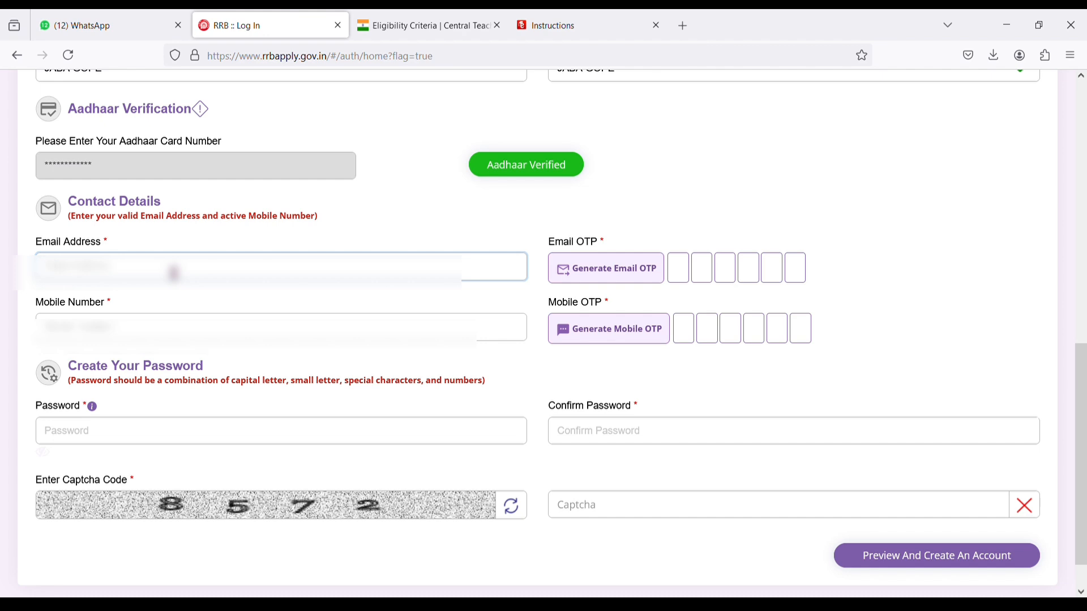
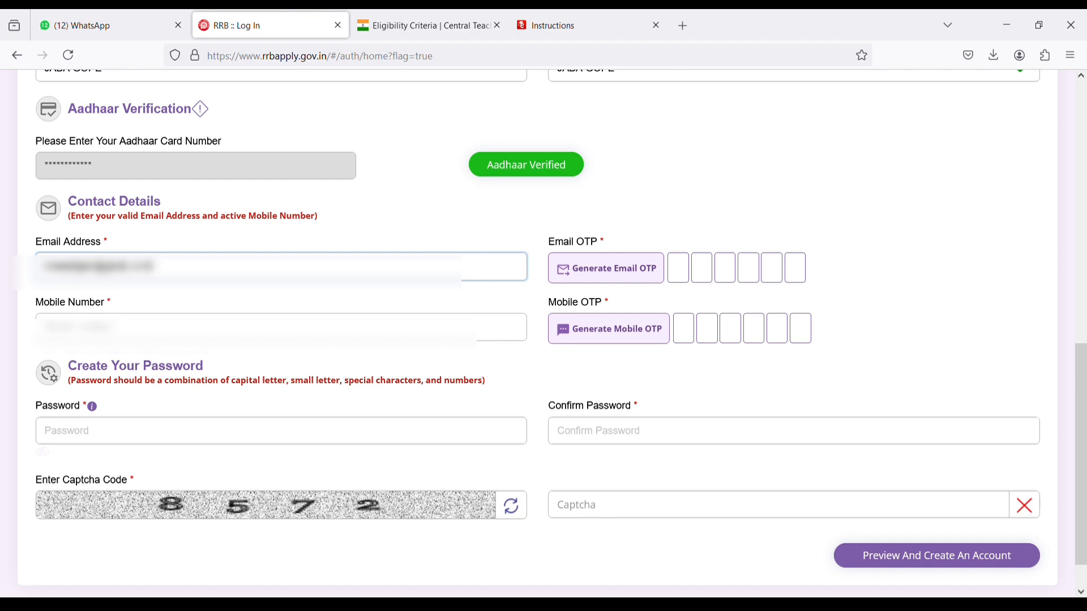
click(590, 270)
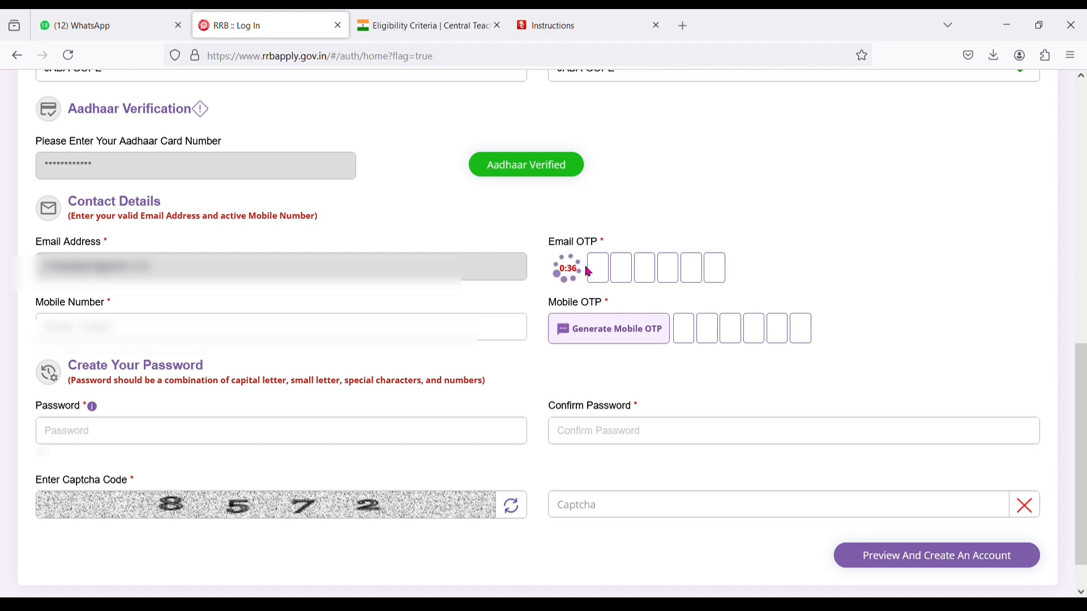
click(599, 274)
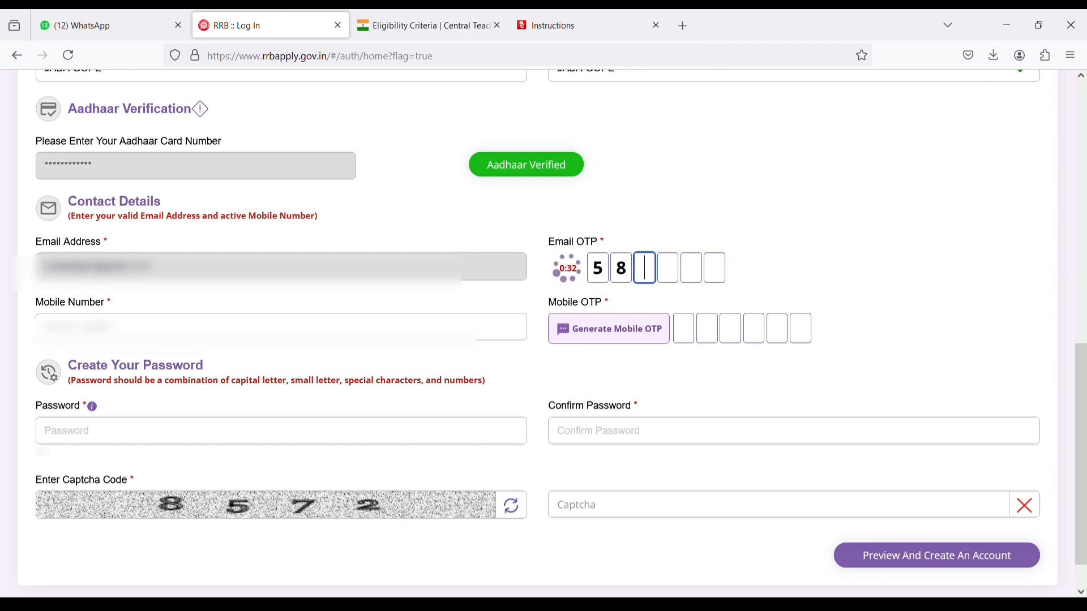
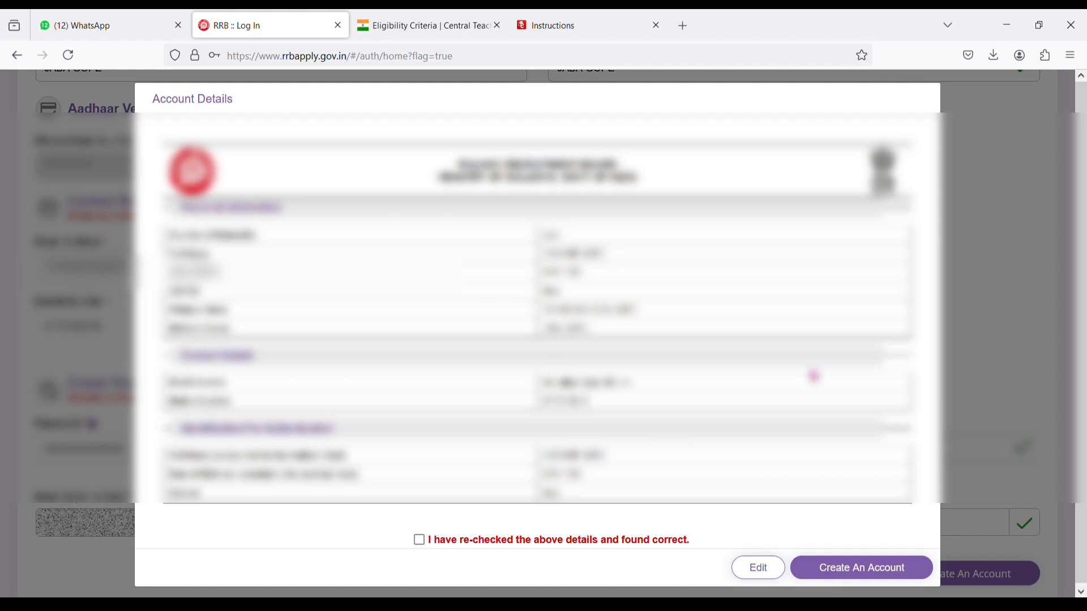
Step: Confirm the details were re-checked, create the account and acknowledge the information popup
click(419, 540)
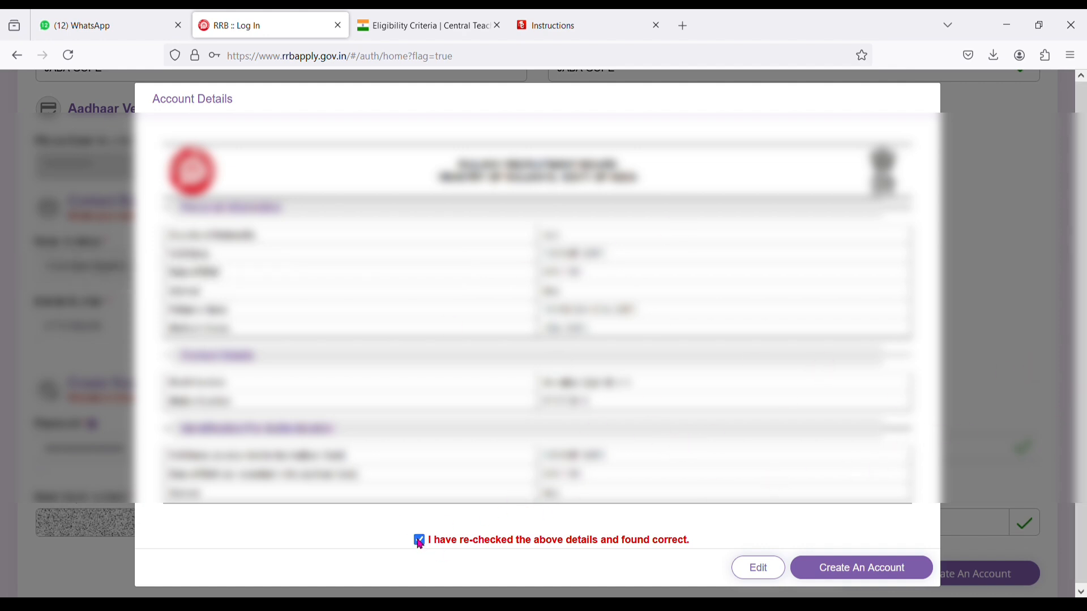
click(861, 573)
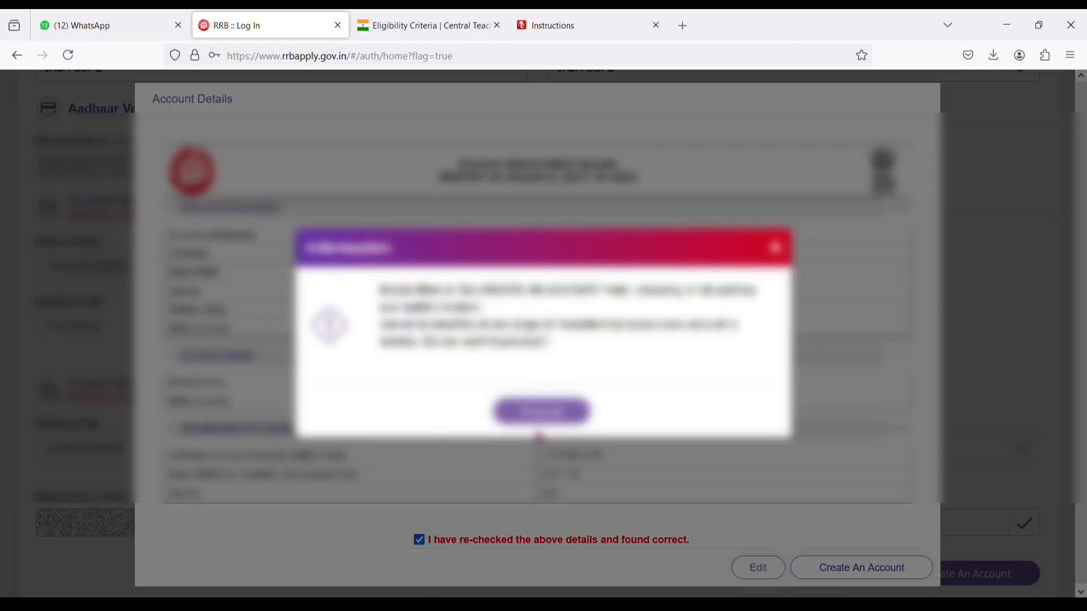
click(542, 413)
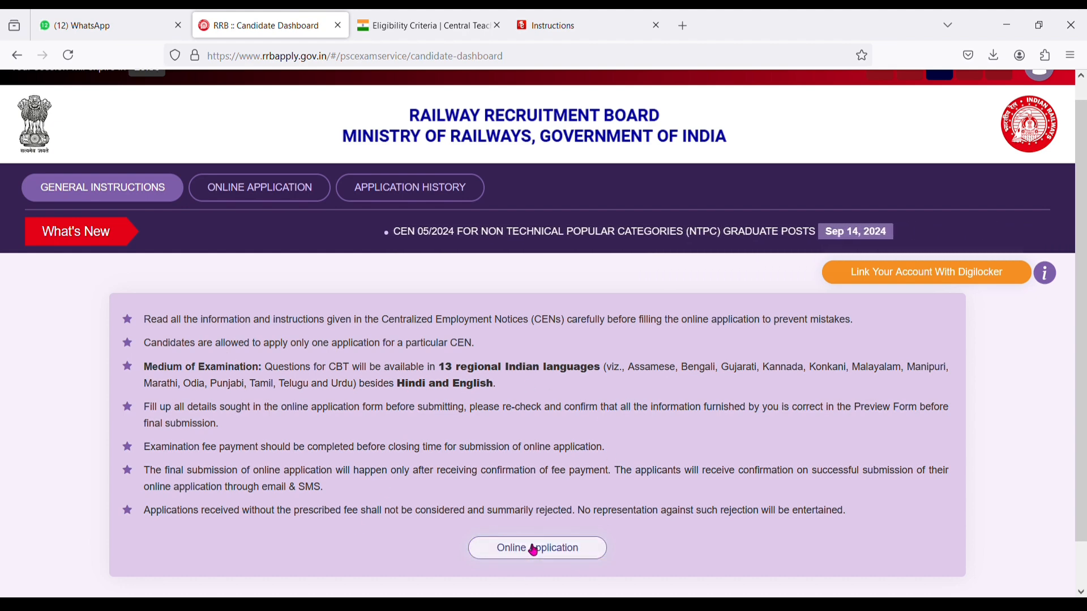
Step: Open Online Application, choose RRB Kolkata, declare not debarred, and continue to Personal Details
click(591, 556)
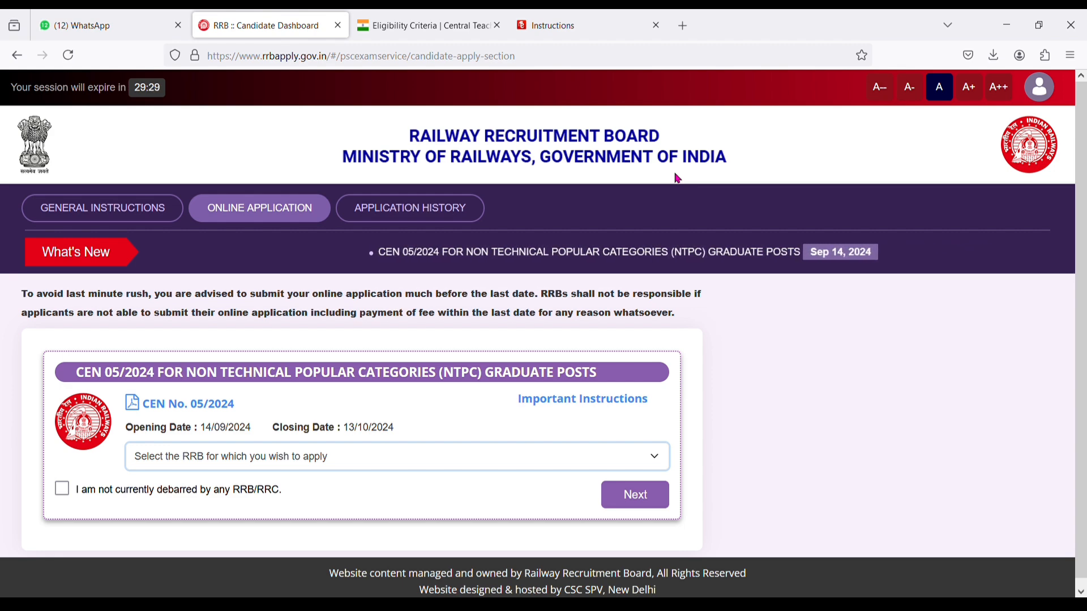
click(170, 314)
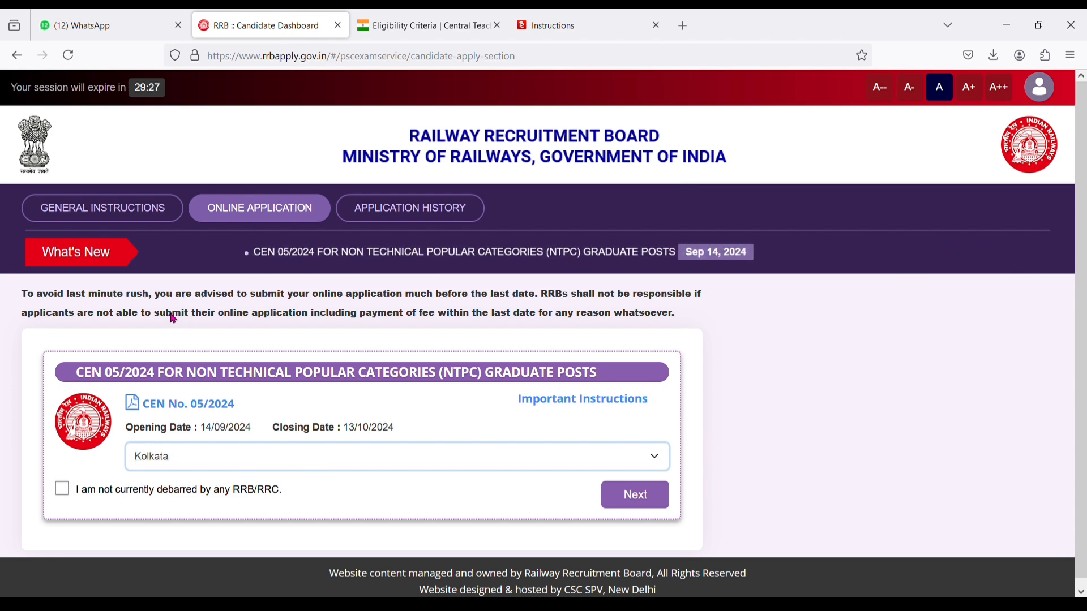
click(61, 494)
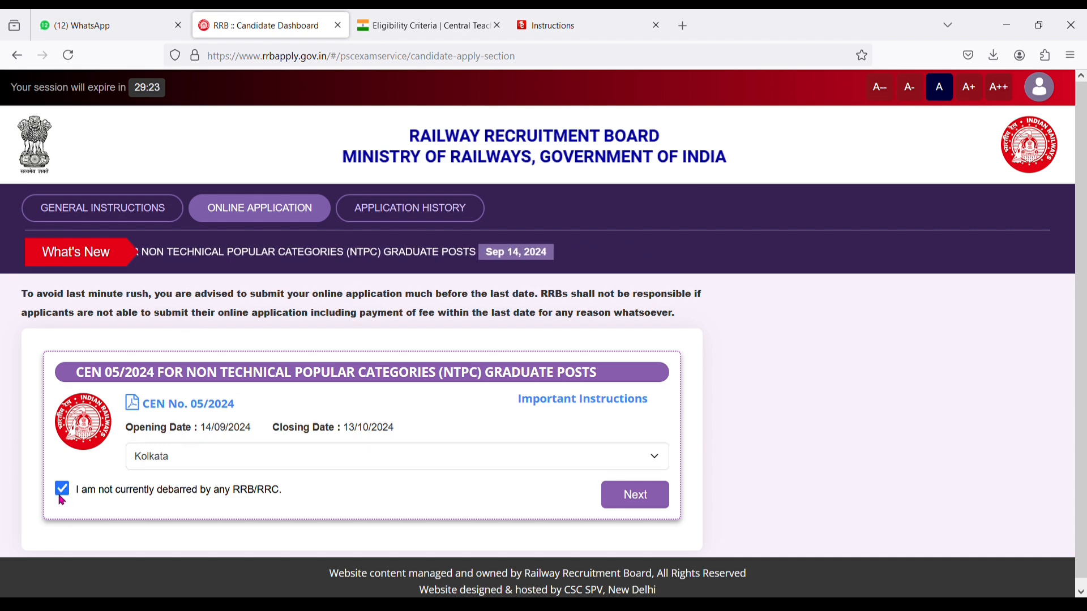
click(647, 502)
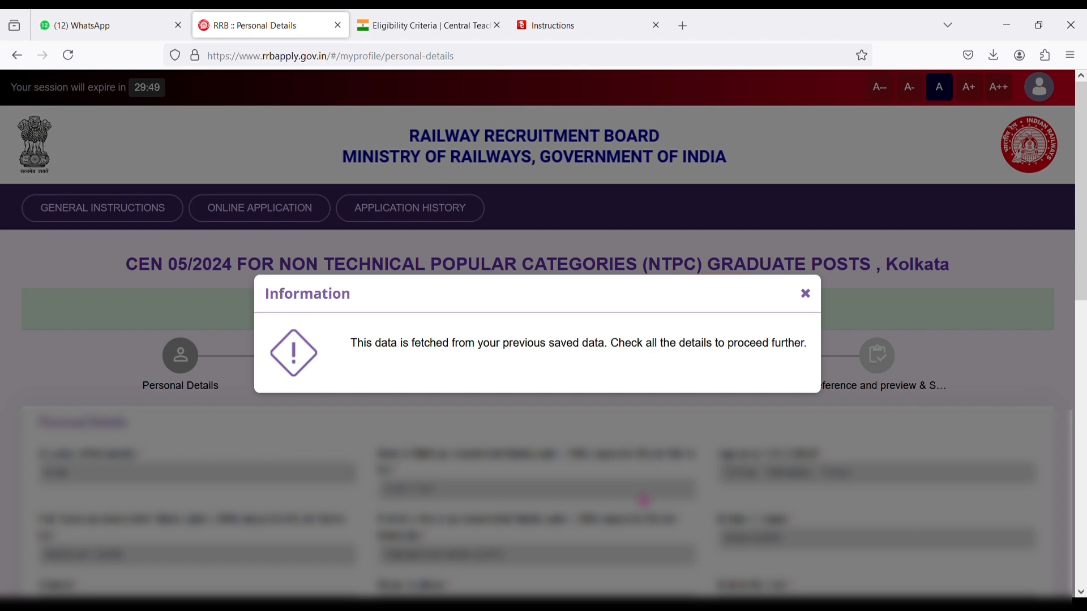
Step: Close the saved-data notice and scroll through the prefilled Personal Details fields
scroll(1079, 288, down, 5)
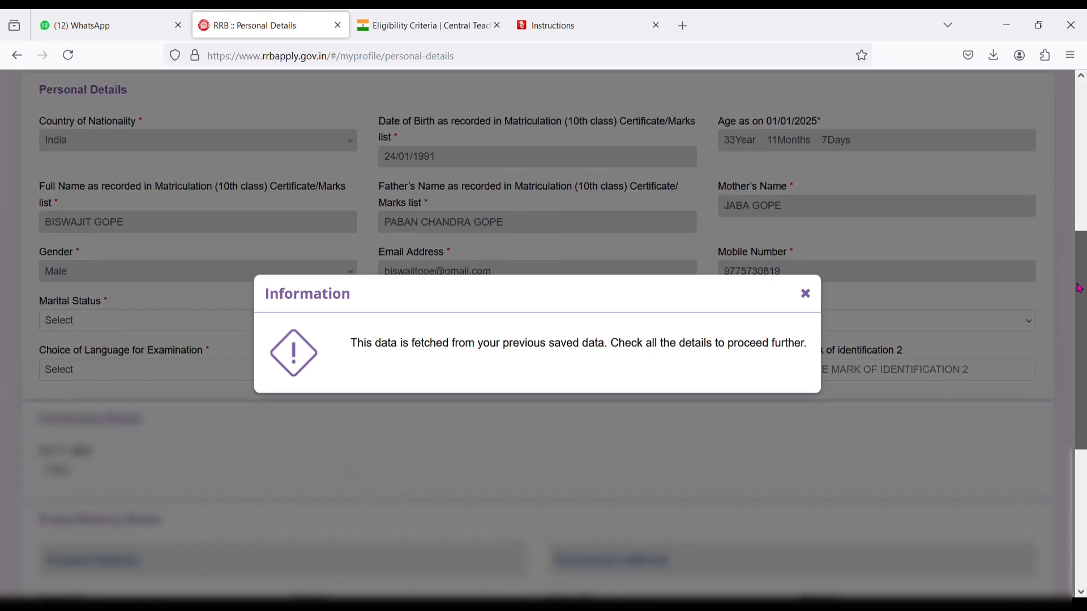
scroll(1080, 289, up, 5)
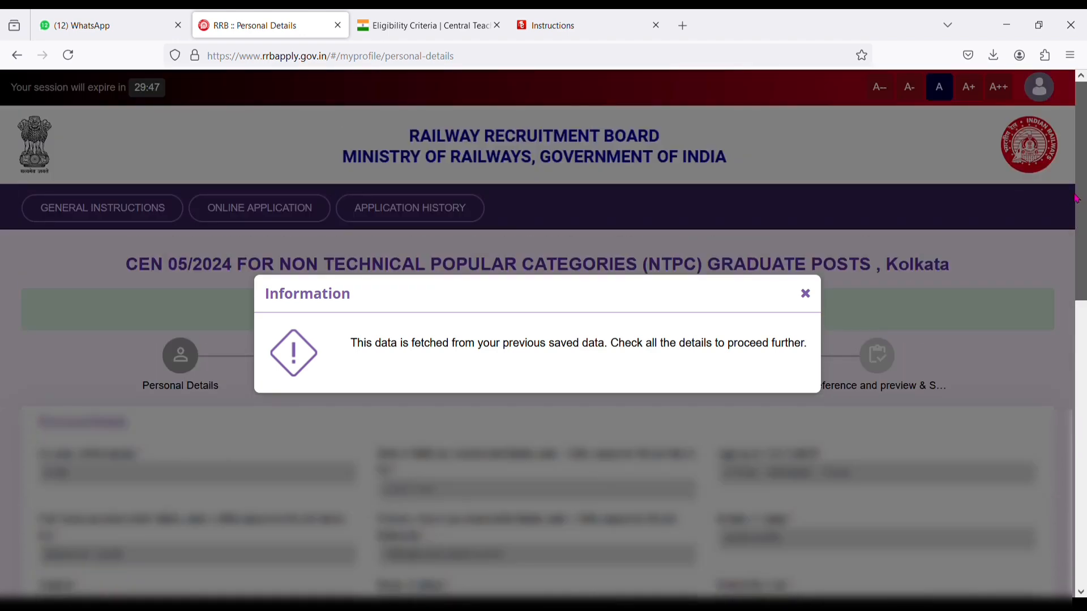
click(807, 294)
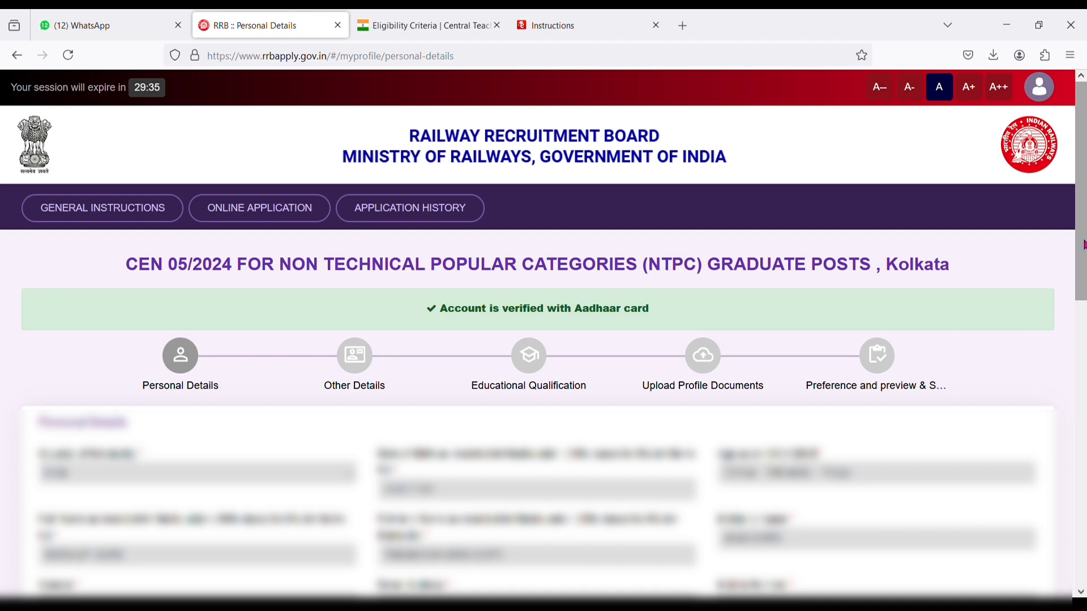
drag(1084, 245, 1082, 465)
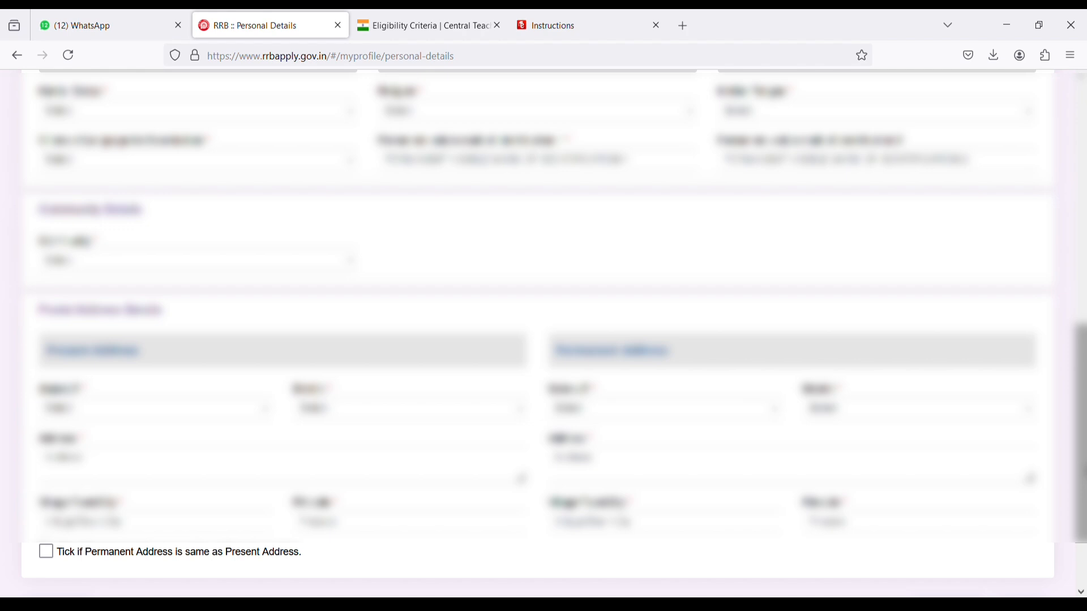
drag(1081, 470, 1083, 313)
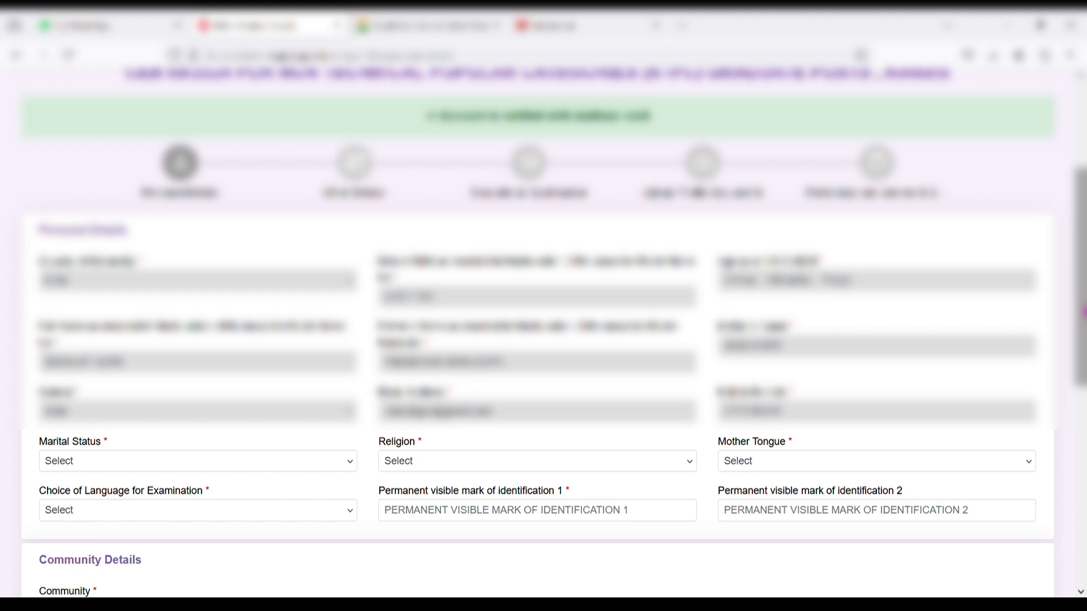
Step: Set Marital Status to Married, Religion to Hindu and Mother Tongue to Bengali
click(153, 462)
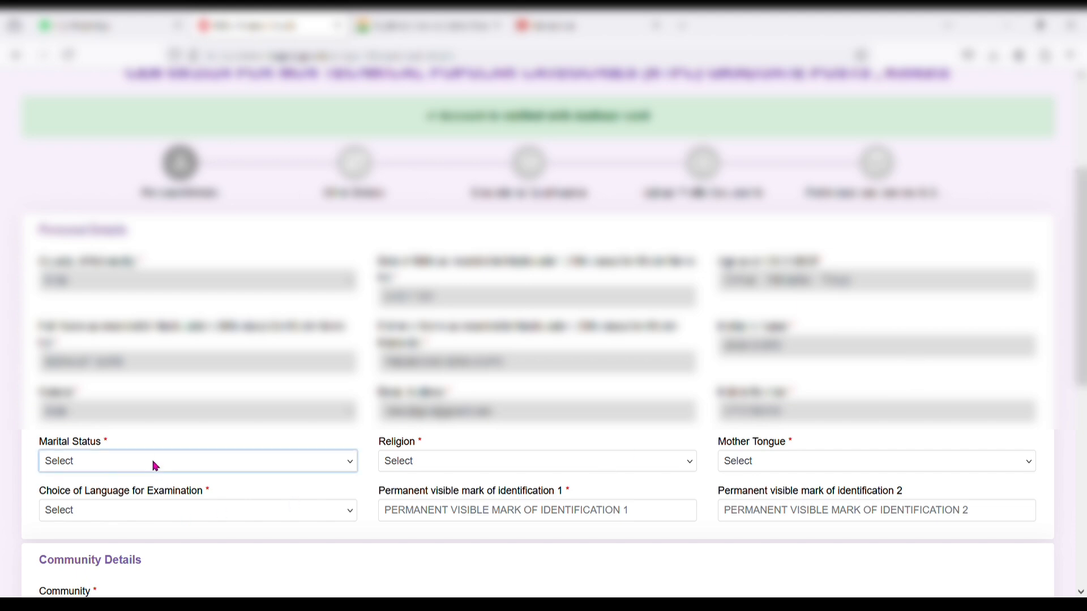
click(83, 525)
click(491, 461)
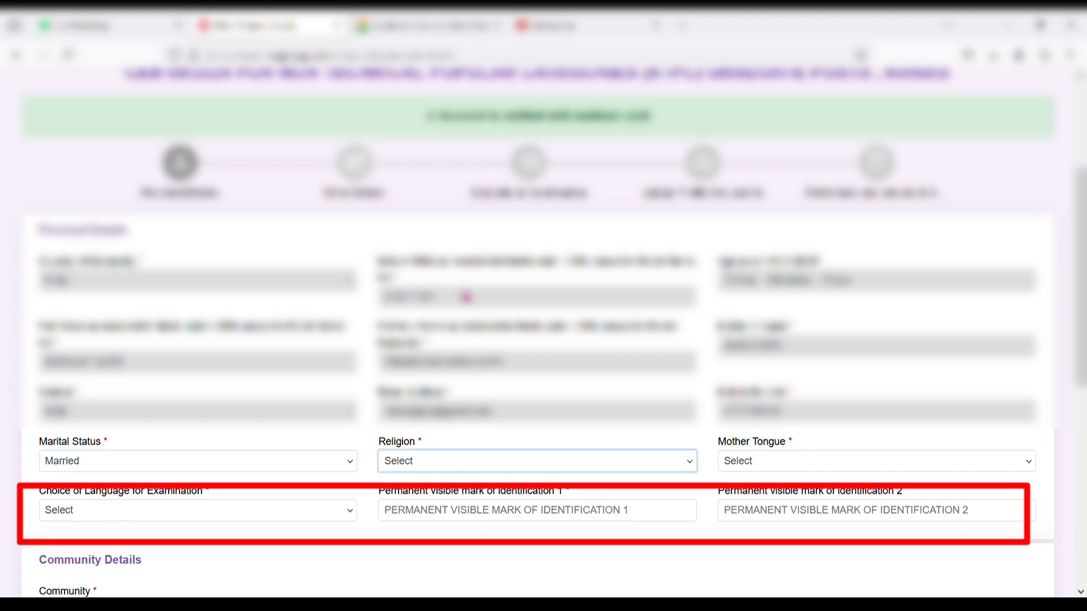
click(454, 313)
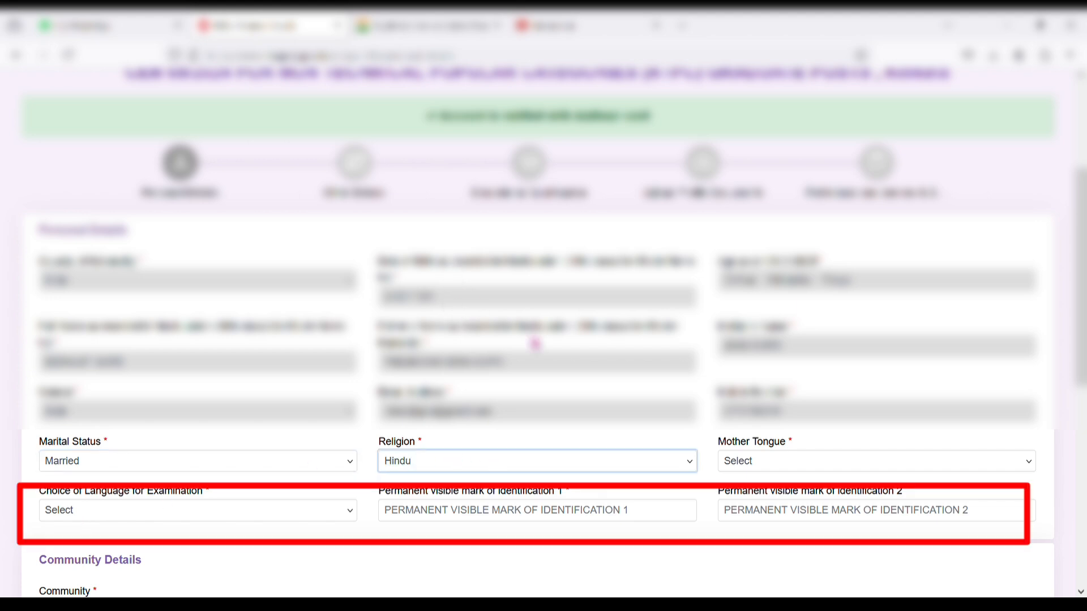
click(818, 468)
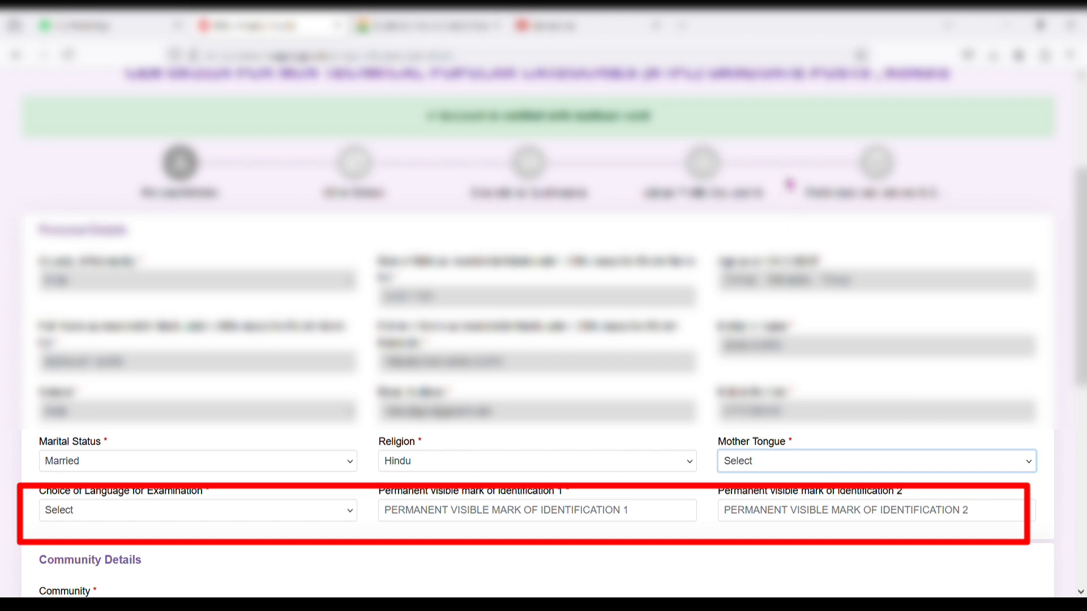
click(769, 126)
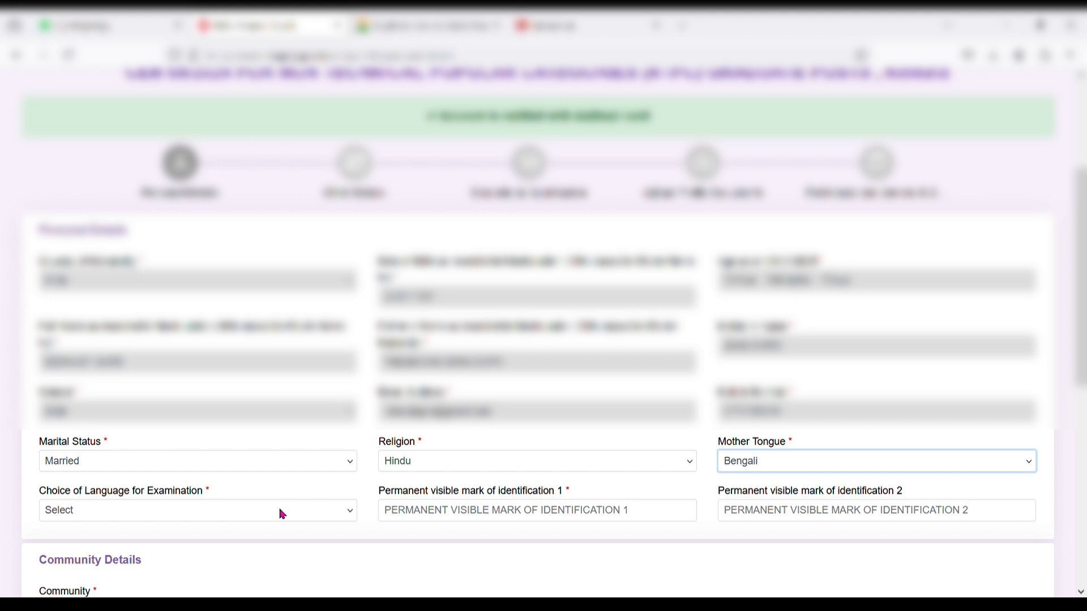
scroll(281, 514, down, 10)
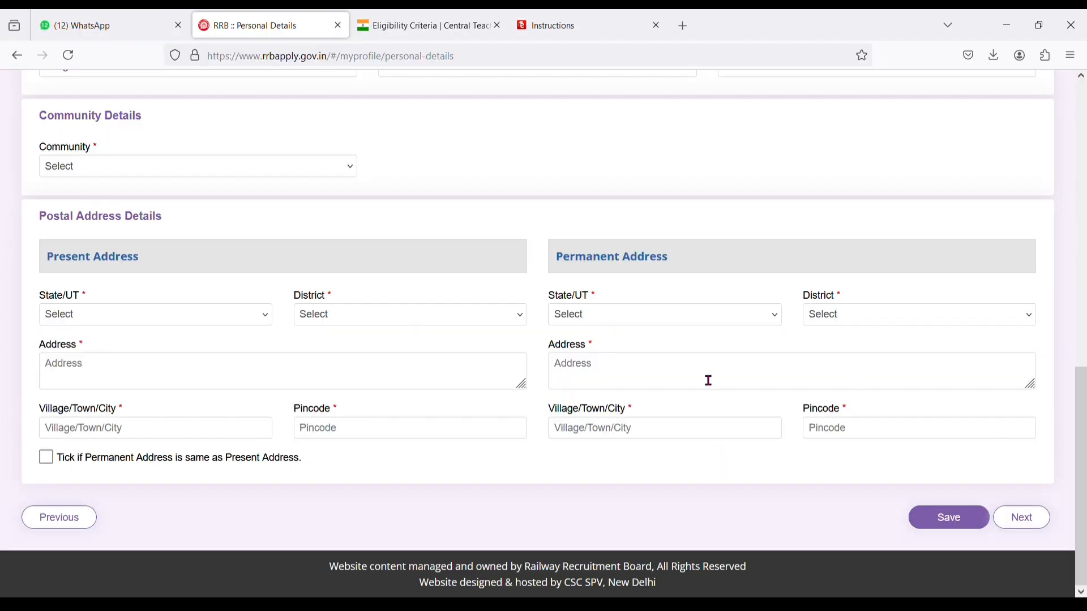
Step: Choose OBC (Other Backward Classes) as community and open the Non-Creamy Layer dropdown
click(346, 168)
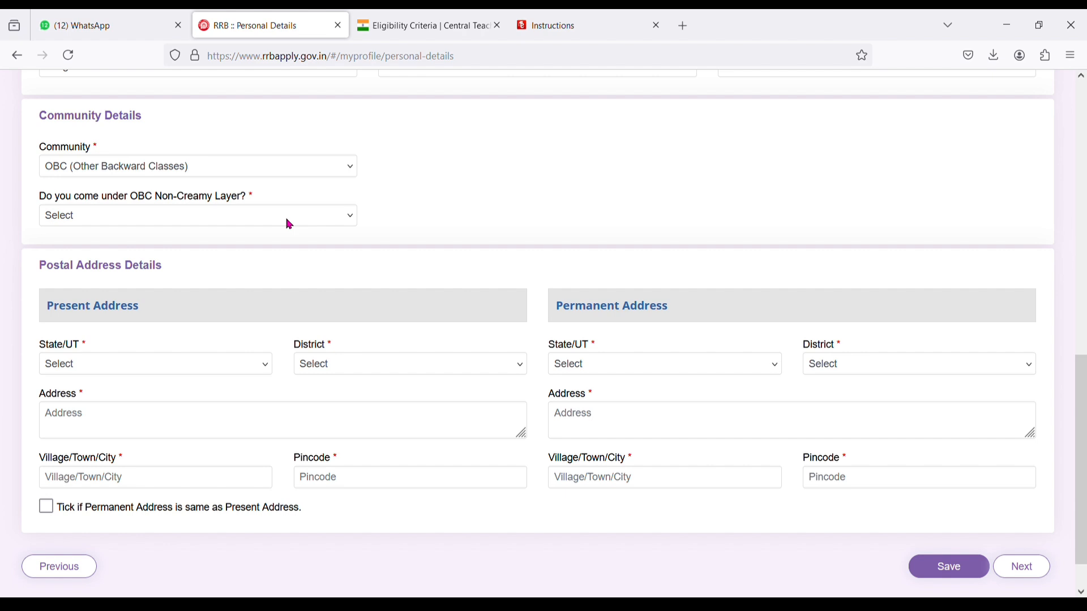
click(286, 219)
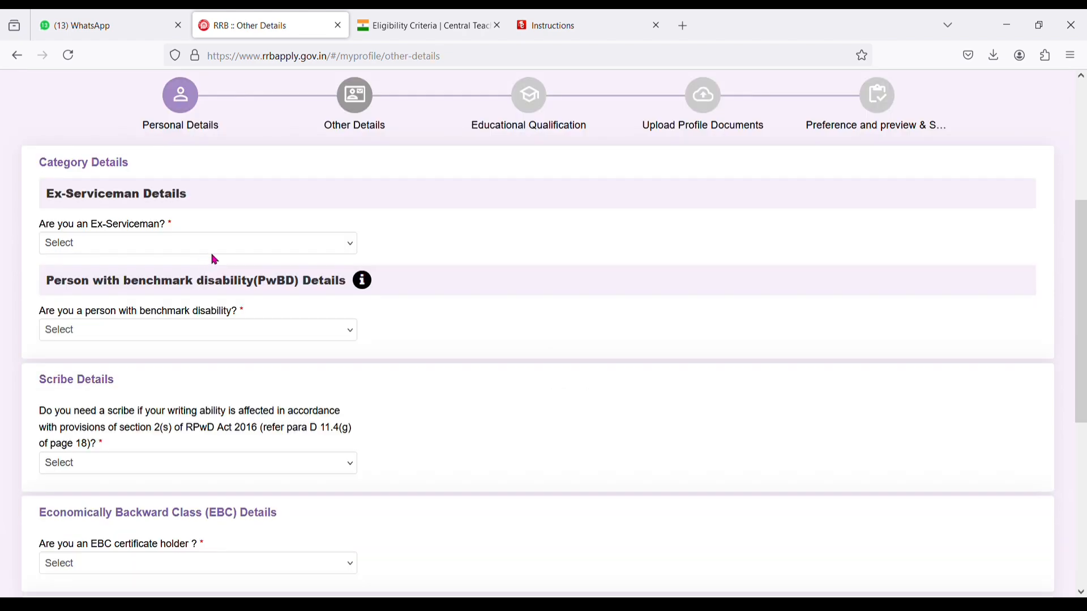
Step: Answer No for Ex-Serviceman, PwBD and scribe, and set current department to Not Applicable
click(292, 254)
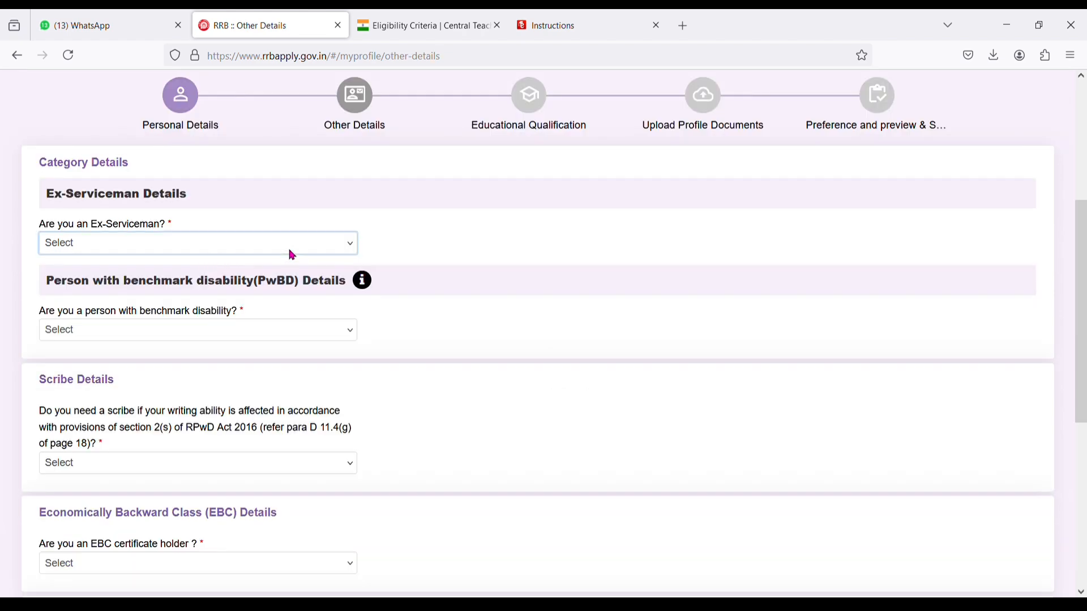
click(180, 315)
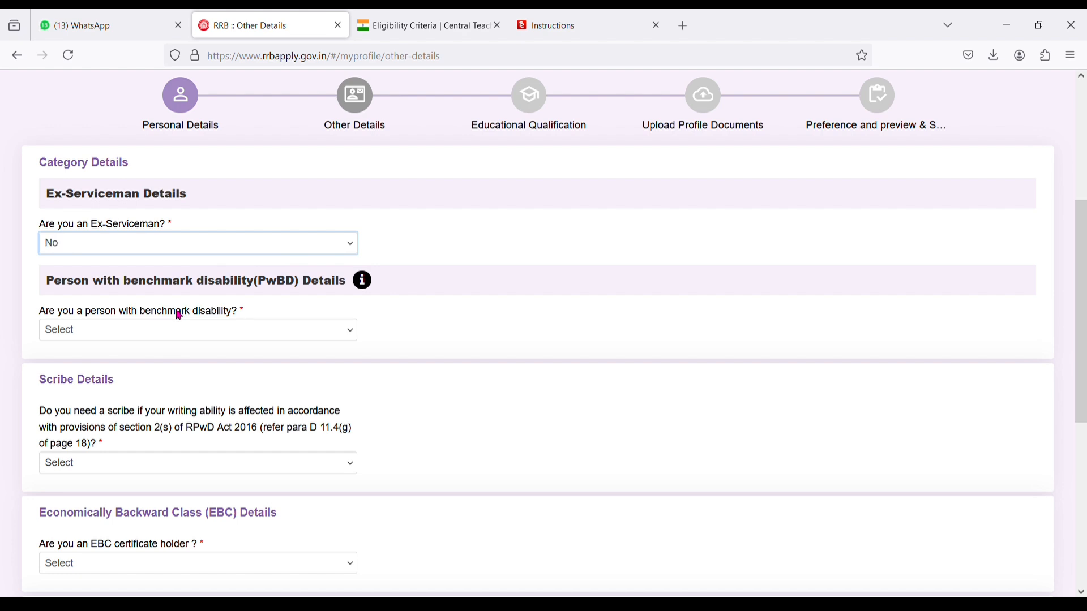
click(232, 335)
click(109, 398)
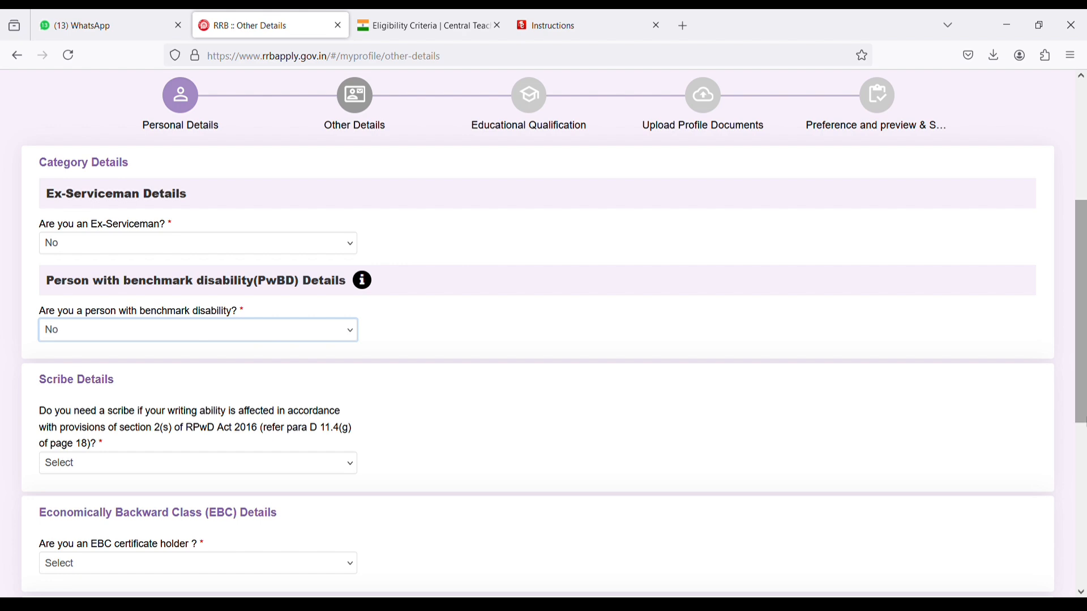
click(313, 466)
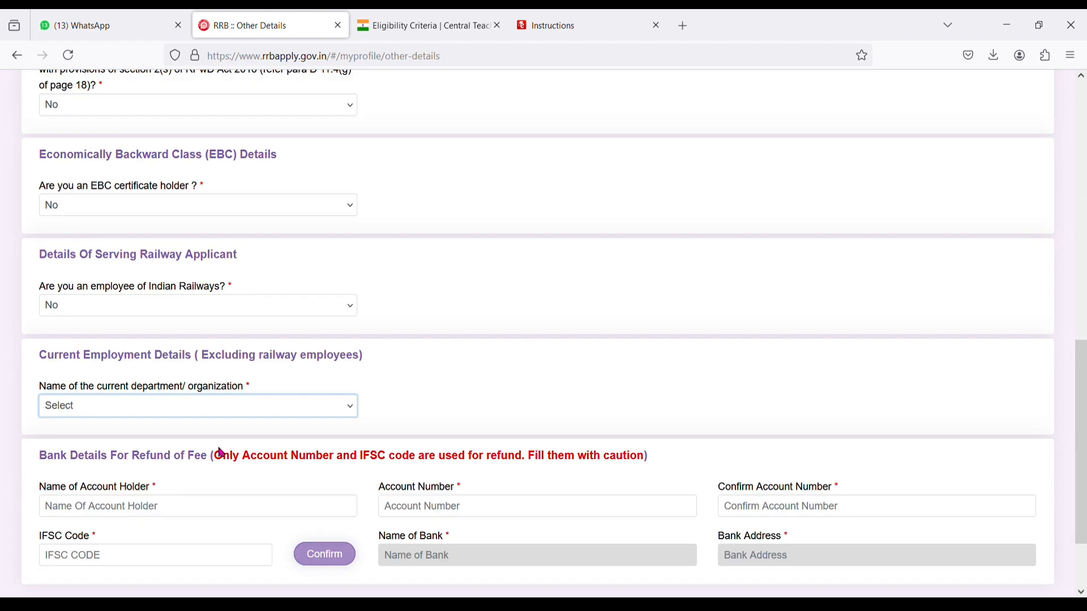
click(218, 449)
Step: Enter the account holder's name and begin typing the account number in the refund bank details
scroll(1079, 425, down, 2)
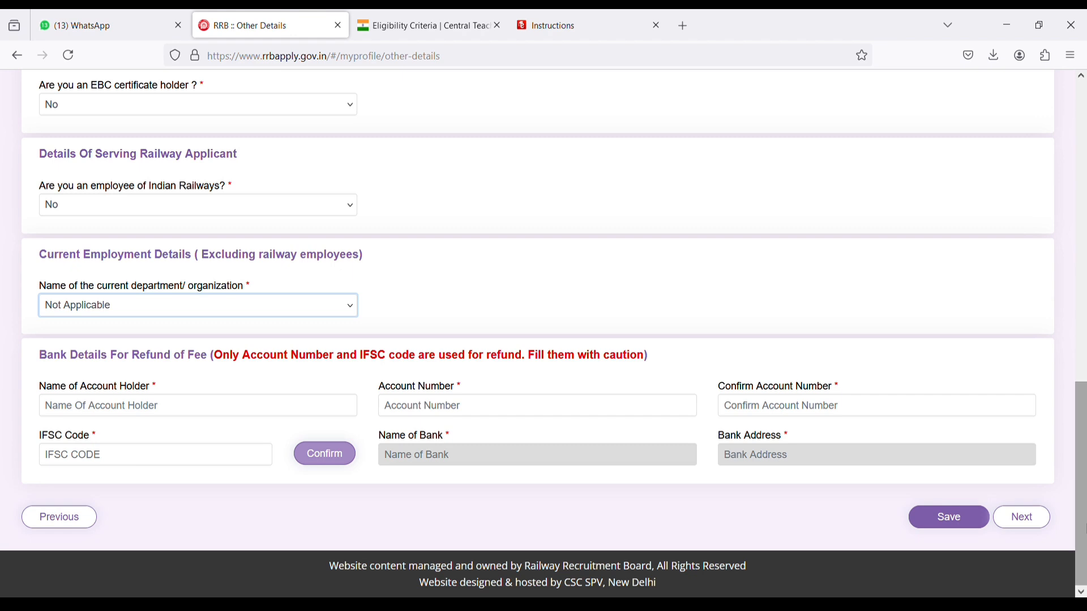
click(245, 415)
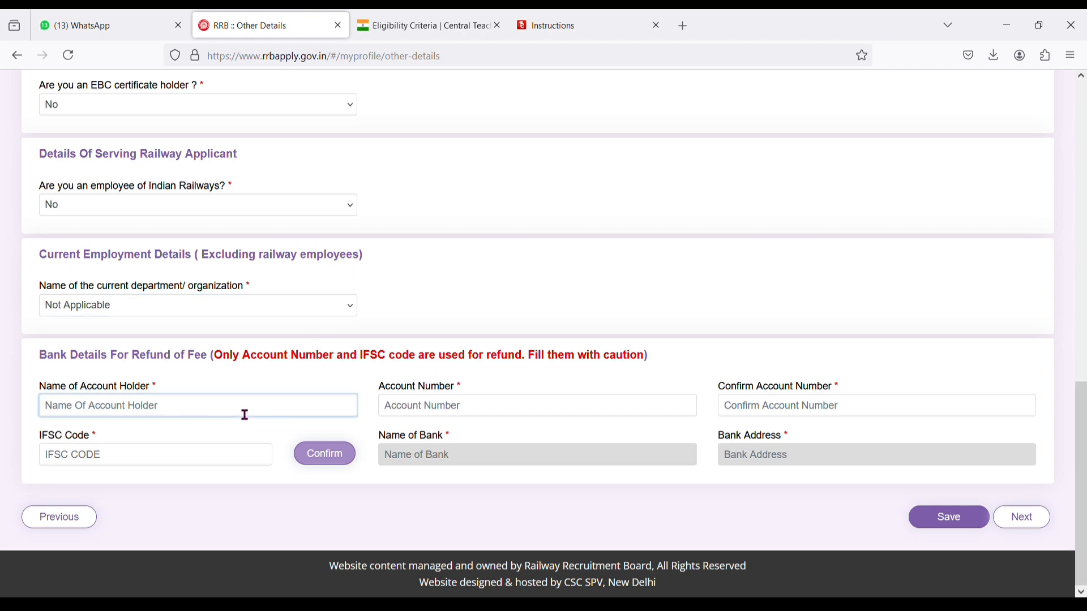
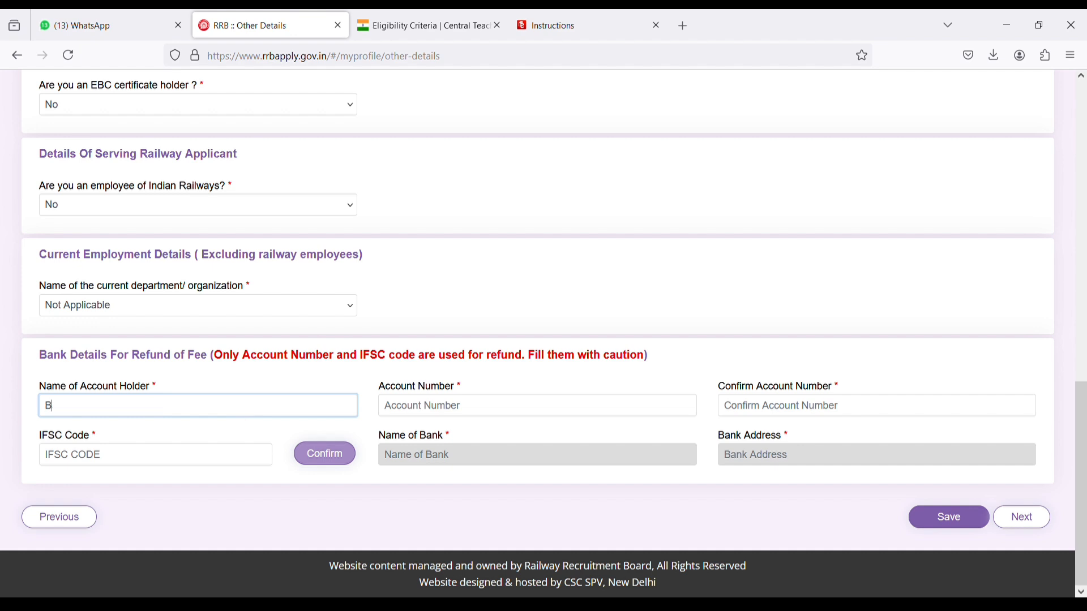
click(464, 412)
text(16)
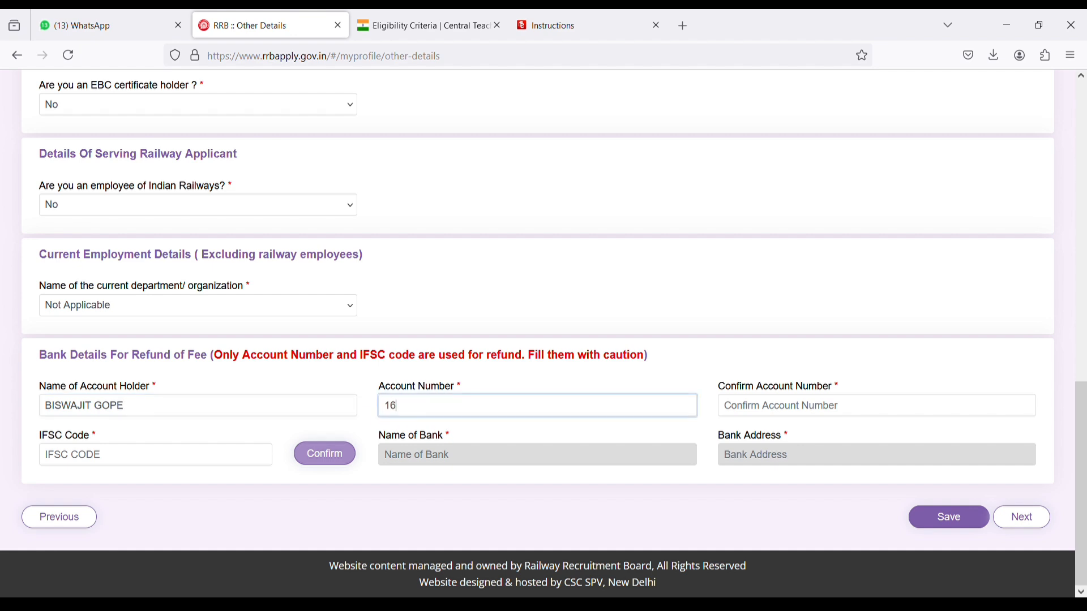
text(05)
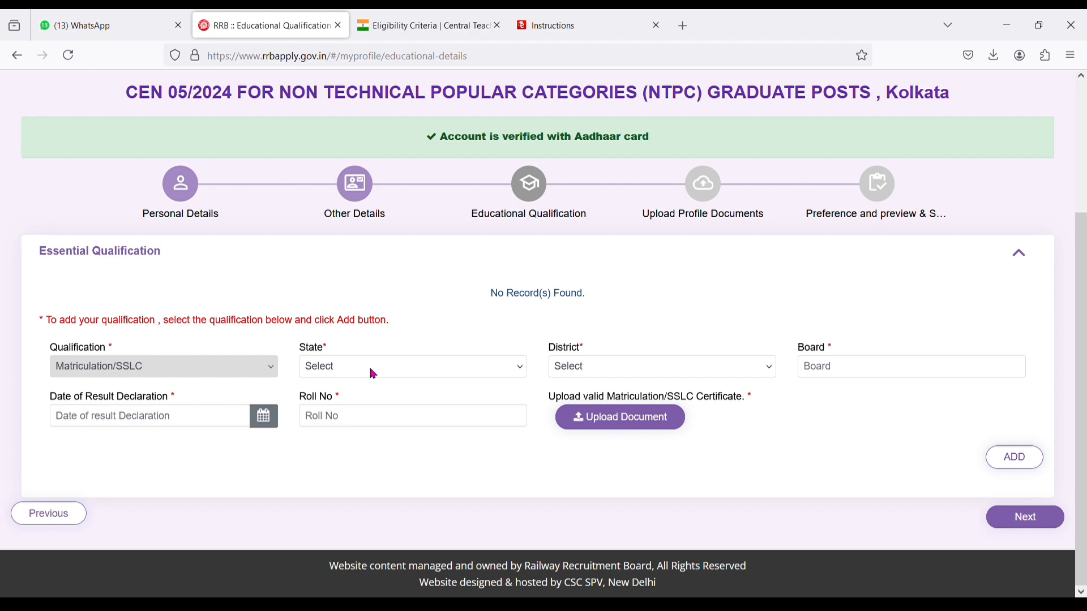
Step: Set the Matriculation record's state to WEST BENGAL, district to Purulia and board to W.B.B.S.E
click(373, 374)
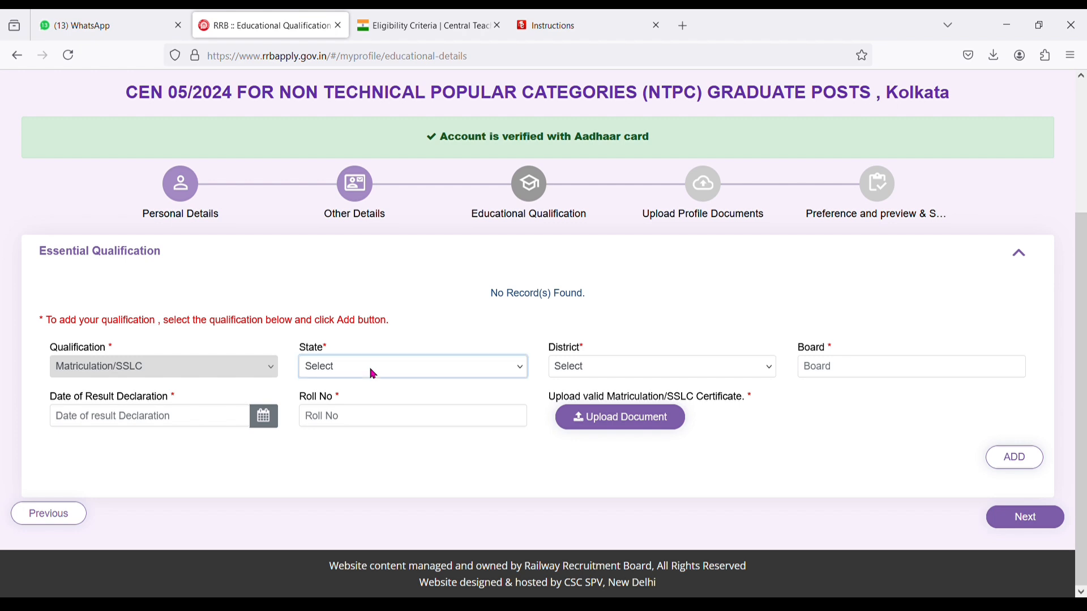
key(w)
click(715, 371)
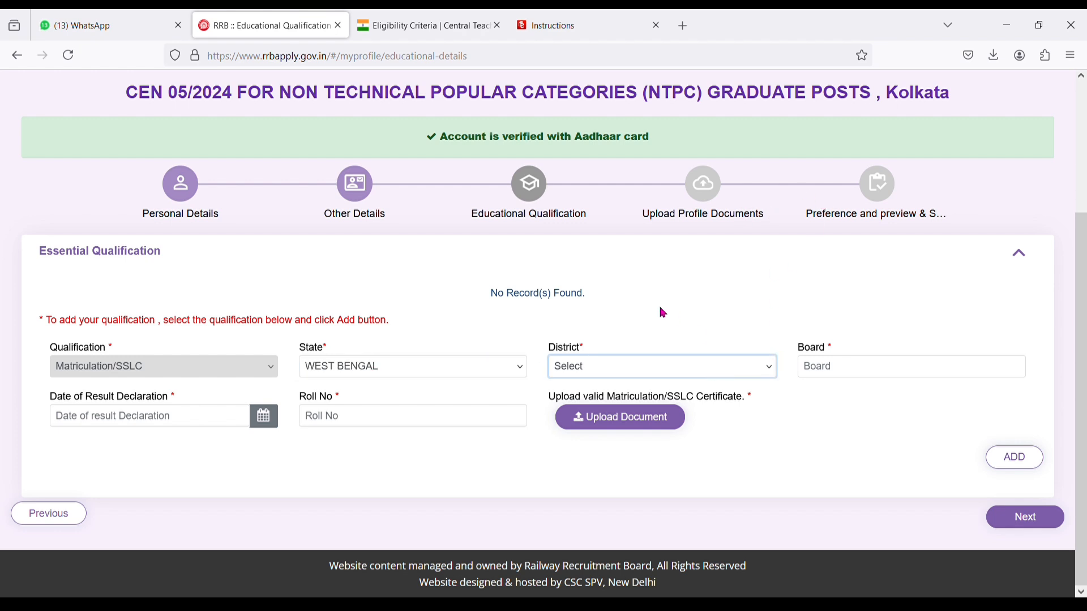
text(puru)
click(839, 372)
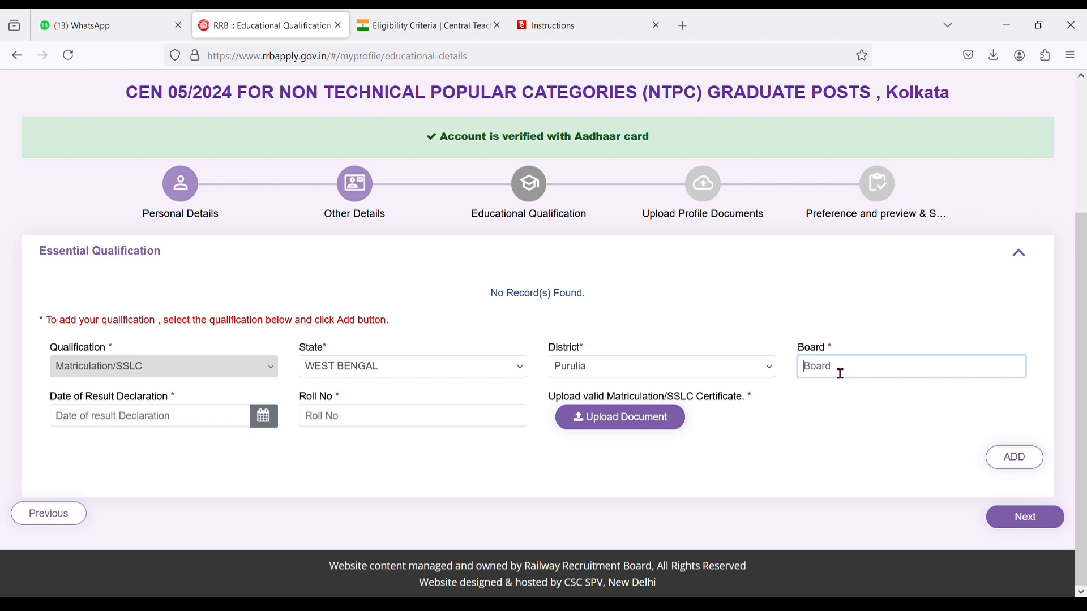
text(W.B.B.S.E)
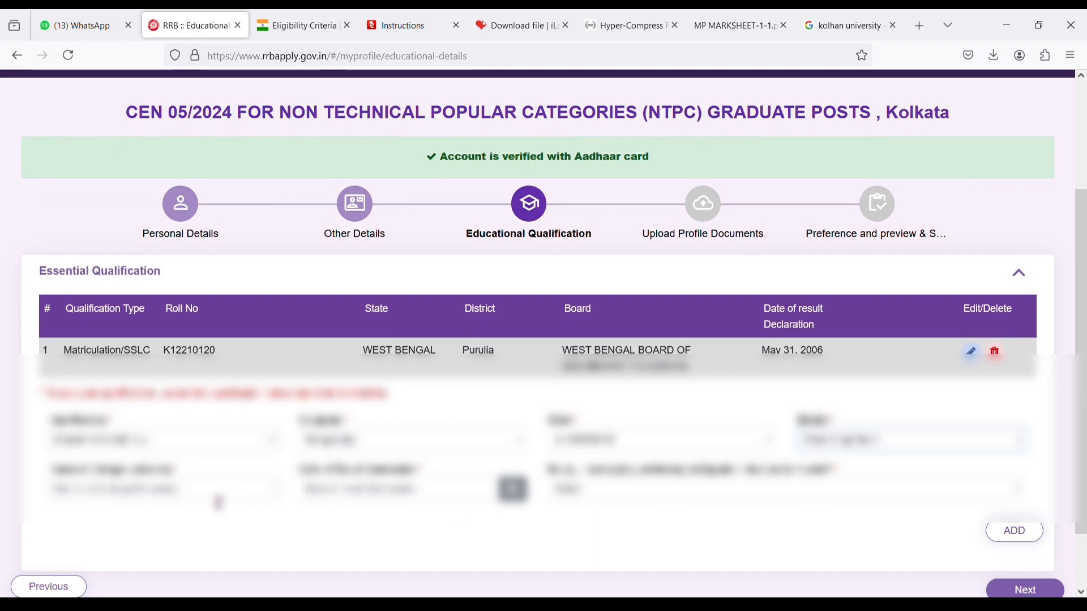
Step: Enter KOLHAN UNIVERSITY and CHAIBASA, then page the result-date calendar back toward the result month
text(KOLHAN)
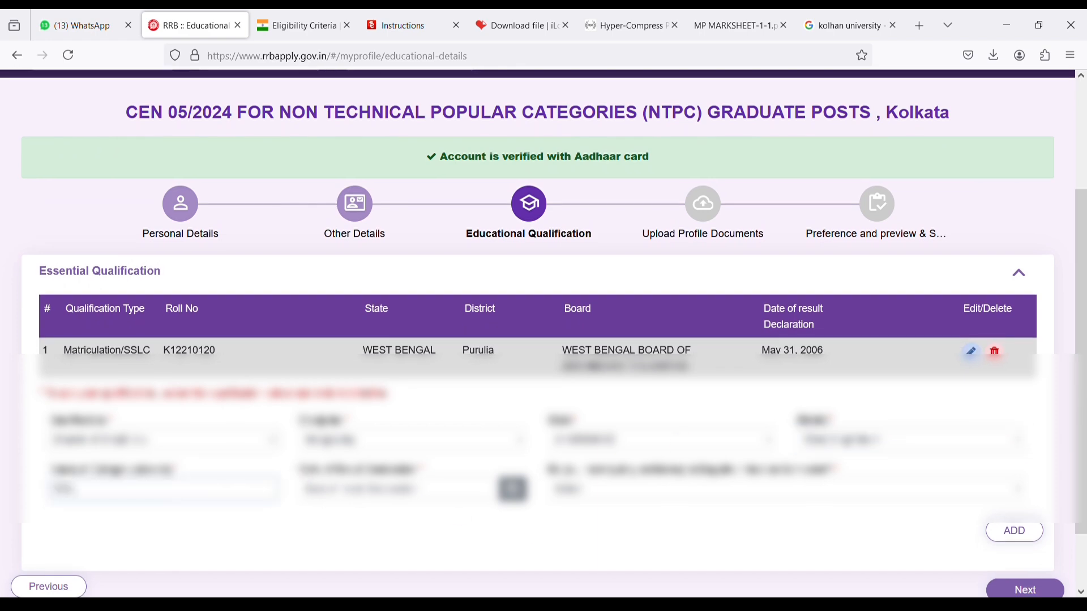
text( UNI)
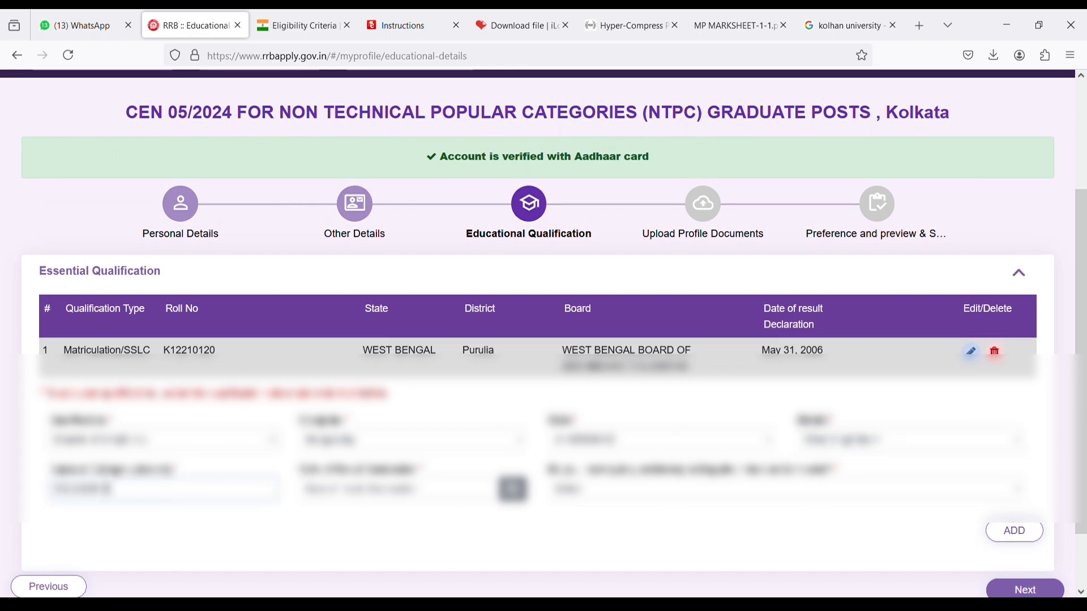
text(VERSITY)
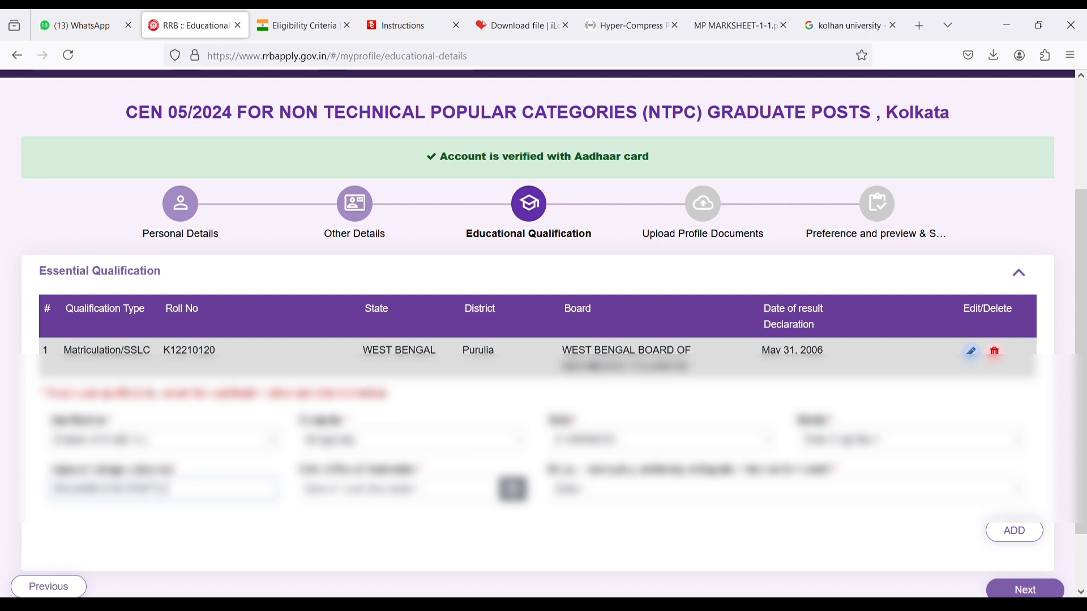
text(CHAIBASA)
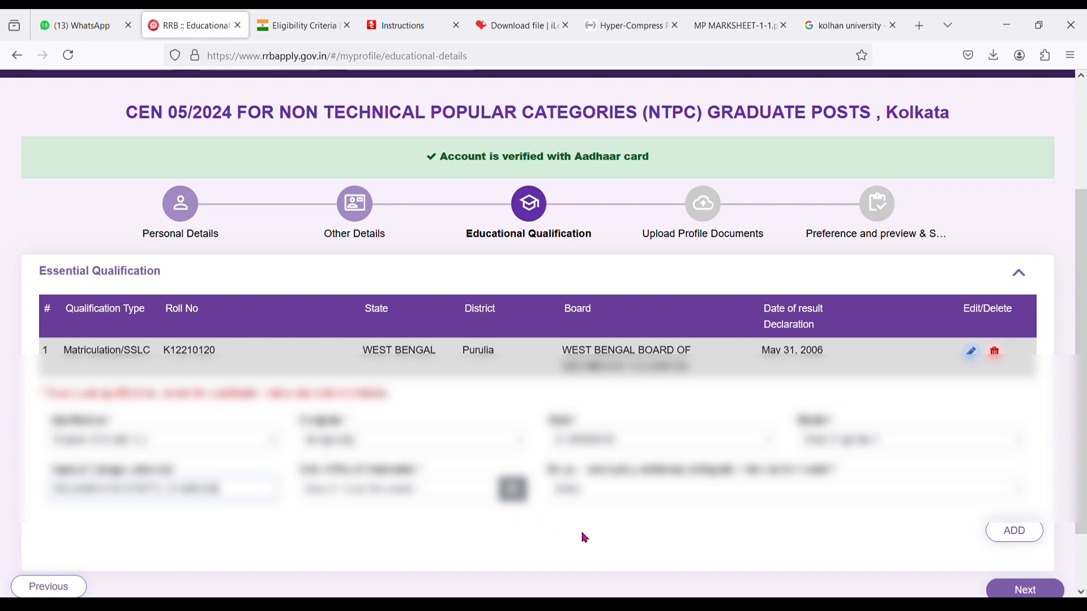
click(519, 496)
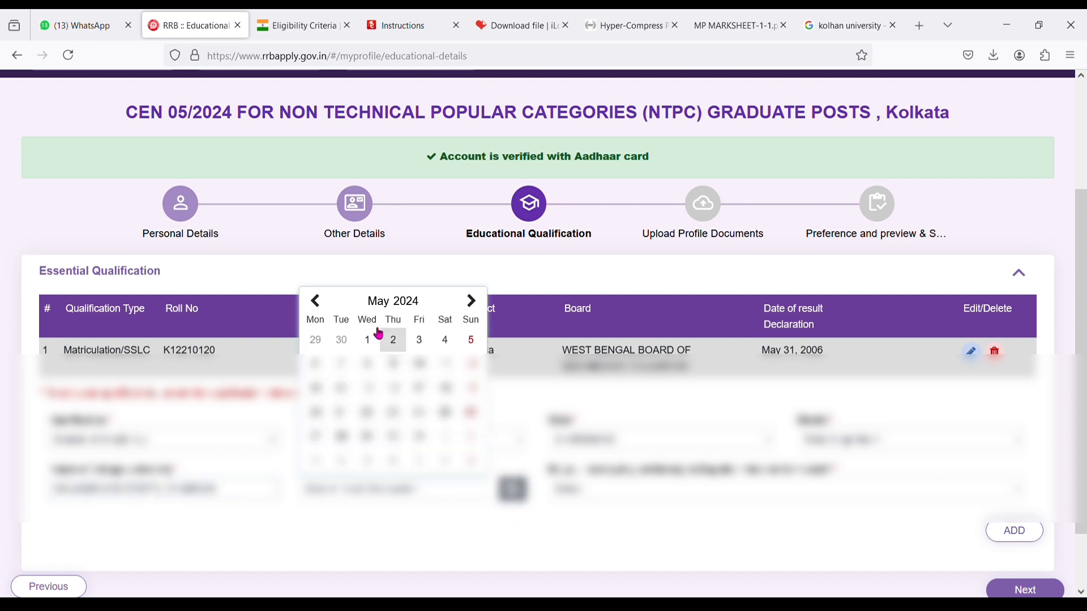
click(316, 300)
click(315, 301)
click(315, 300)
click(315, 300)
click(315, 301)
click(316, 300)
click(315, 301)
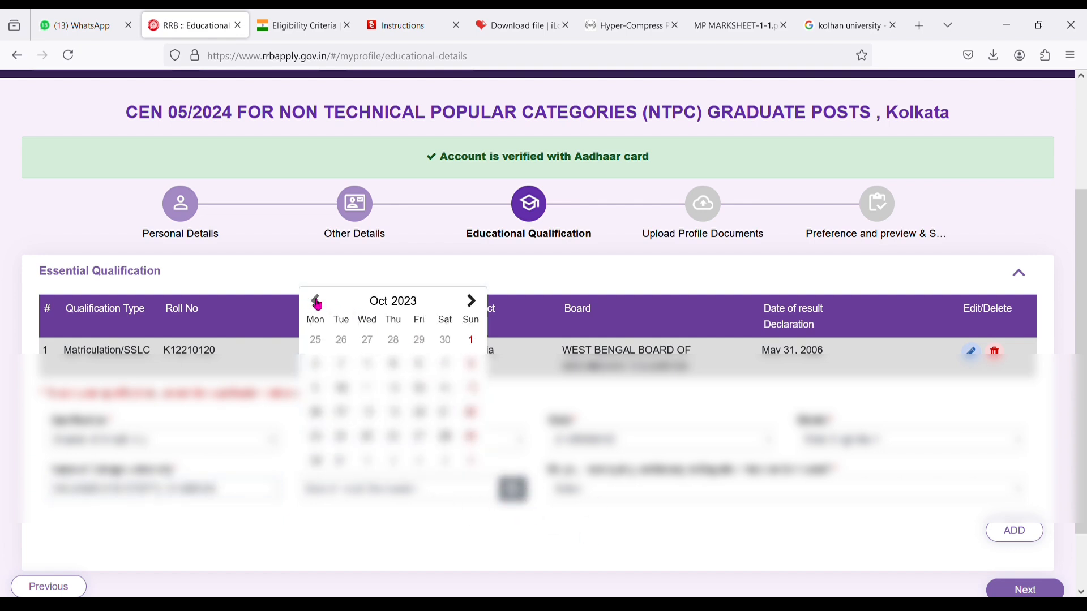
click(315, 300)
click(315, 301)
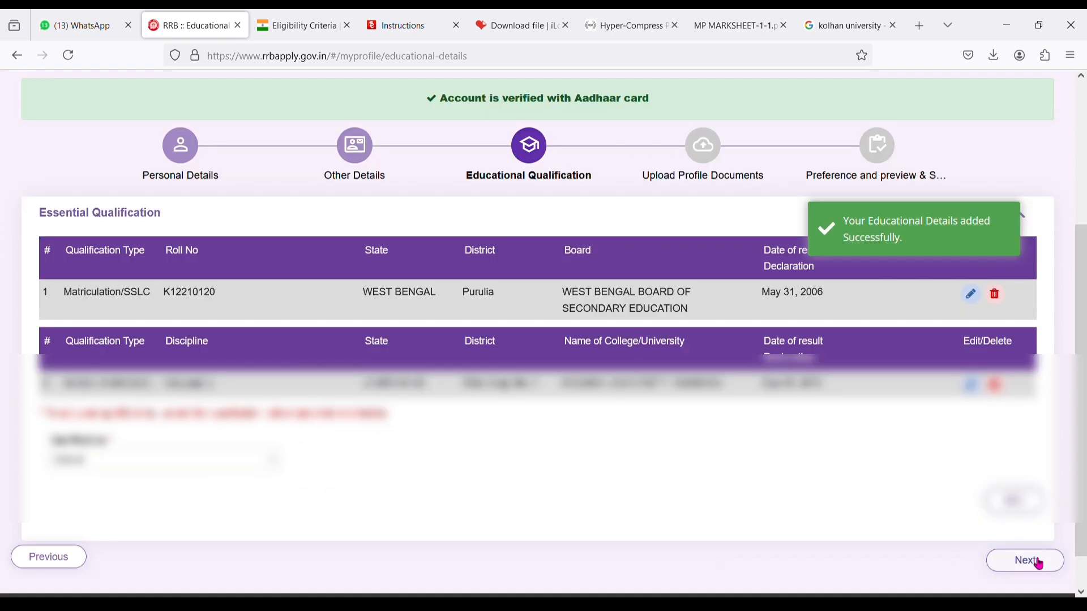
Step: On the Upload Profile Documents step, save the photo and signature and continue to post preferences
click(1039, 564)
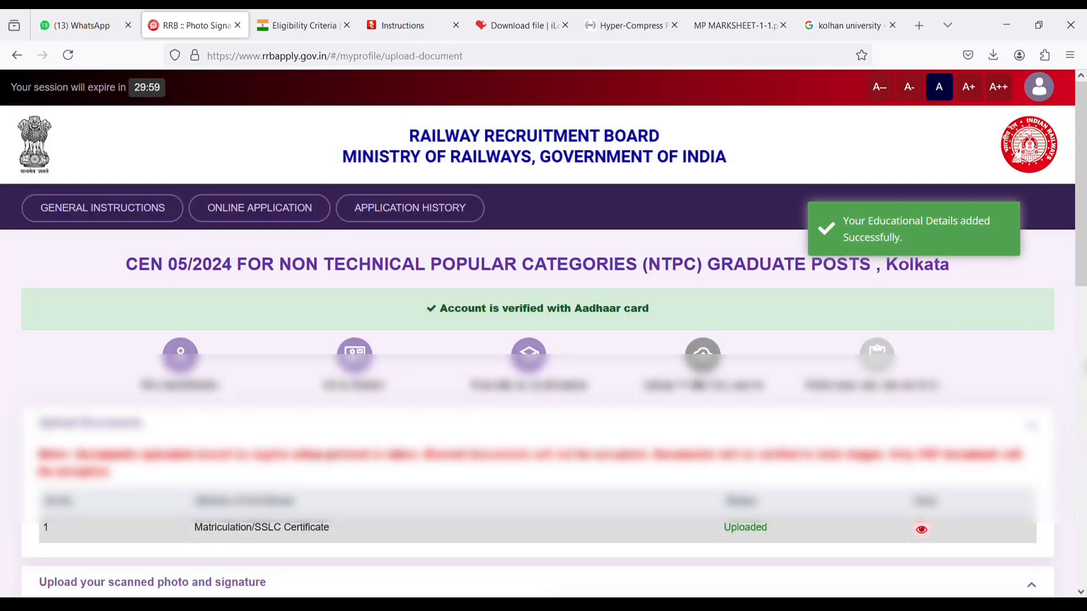
scroll(1083, 295, down, 3)
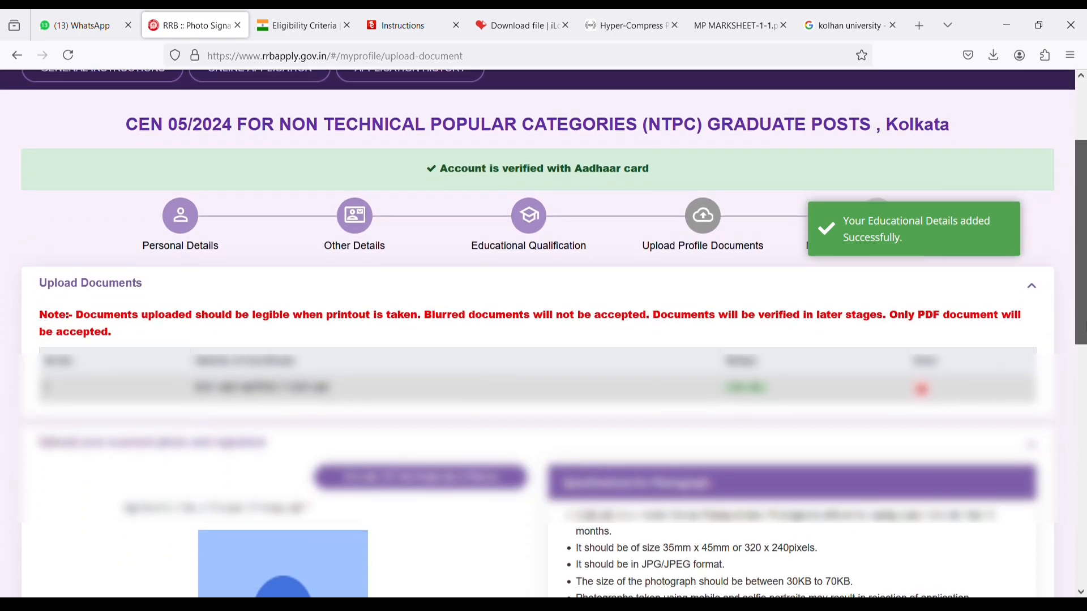
scroll(544, 332, down, 4)
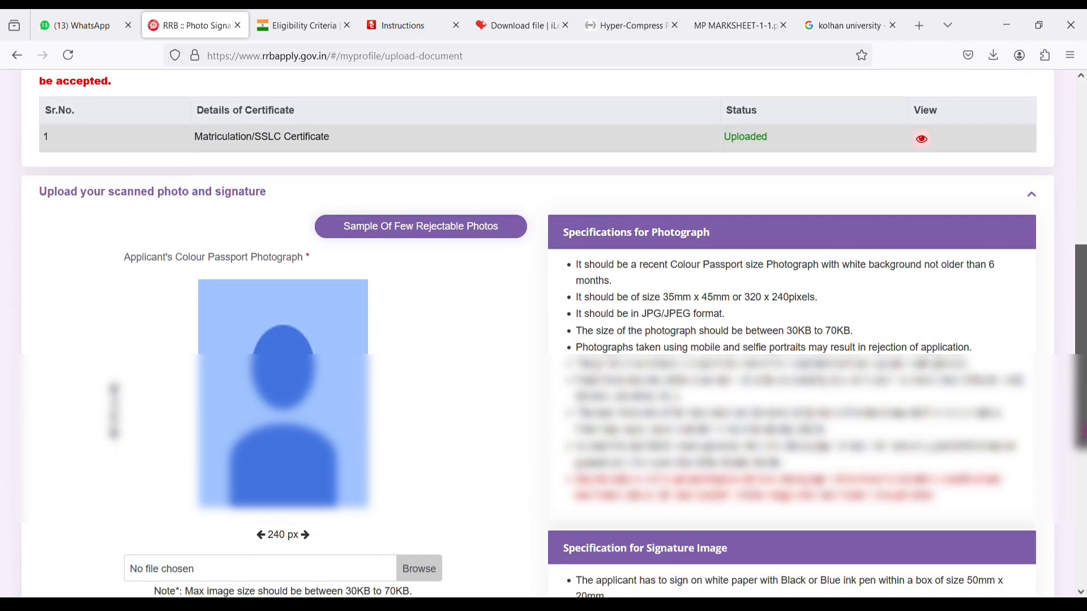
drag(1085, 431, 1085, 447)
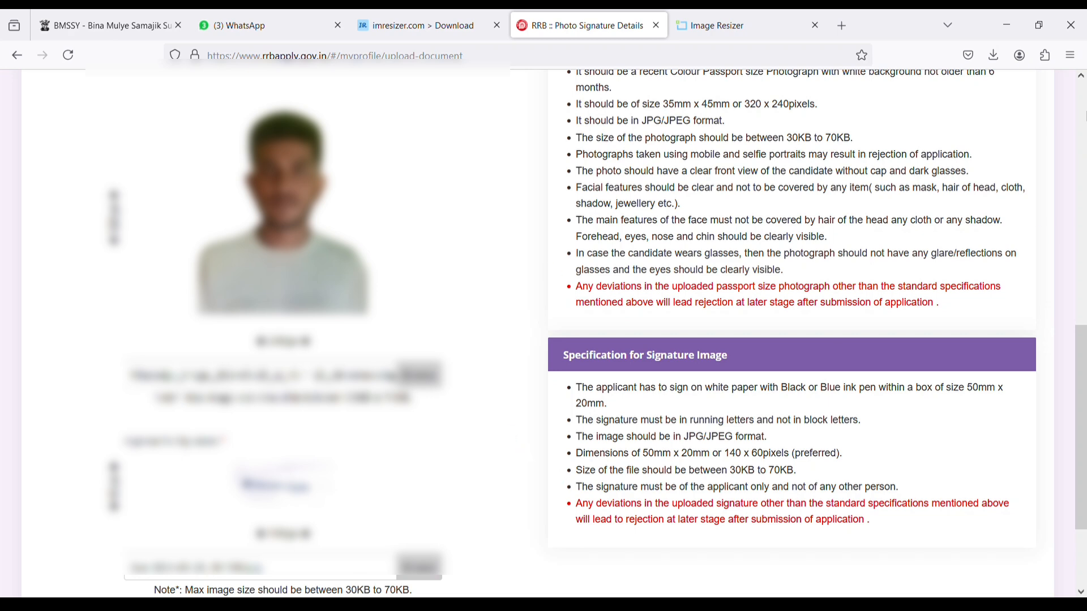
drag(1082, 334, 1083, 418)
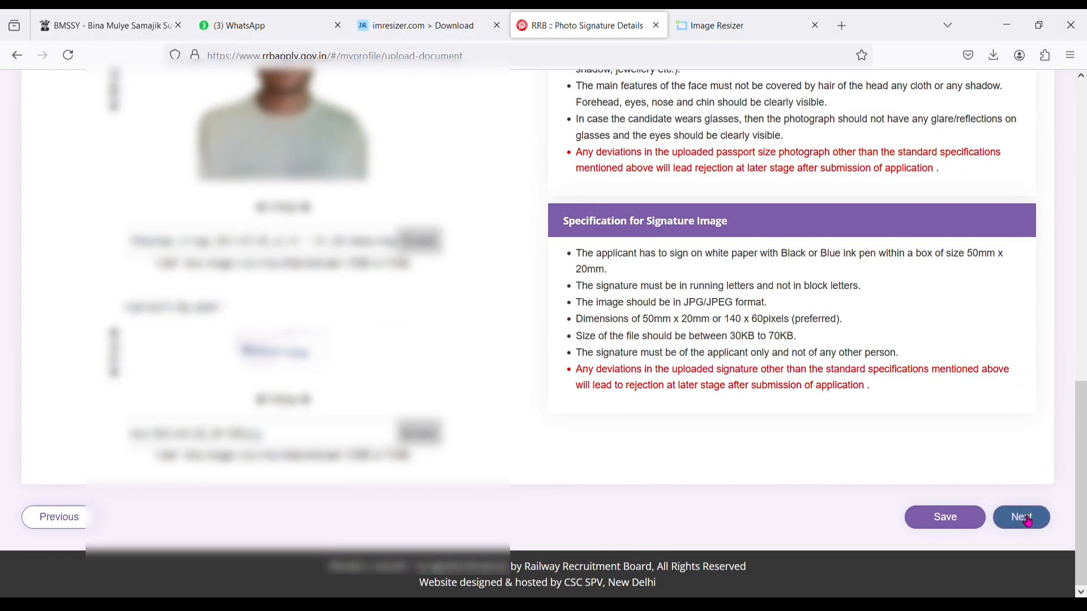
click(966, 522)
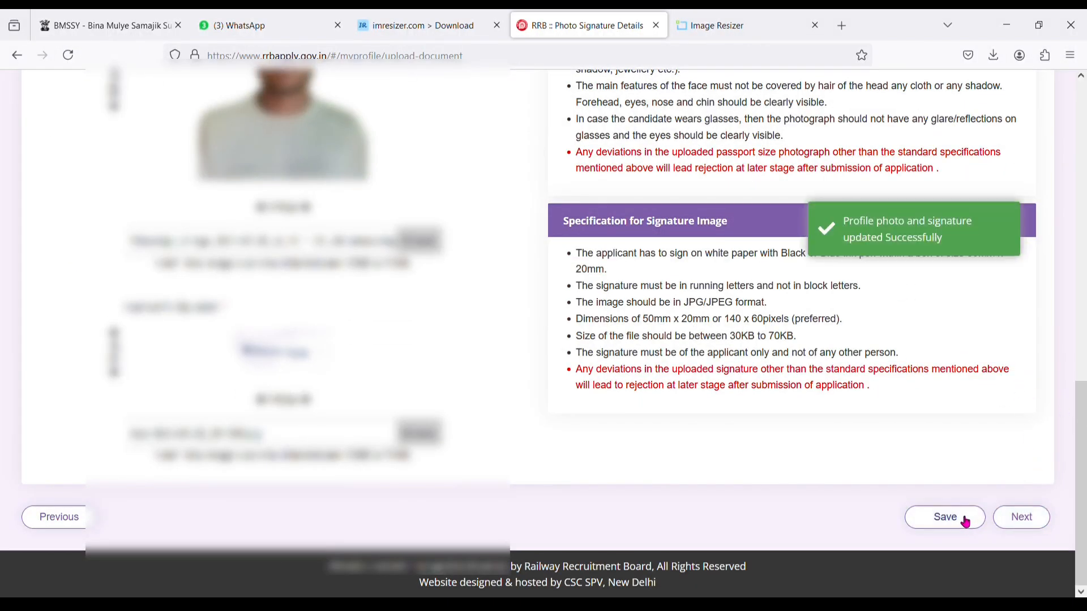
click(1031, 526)
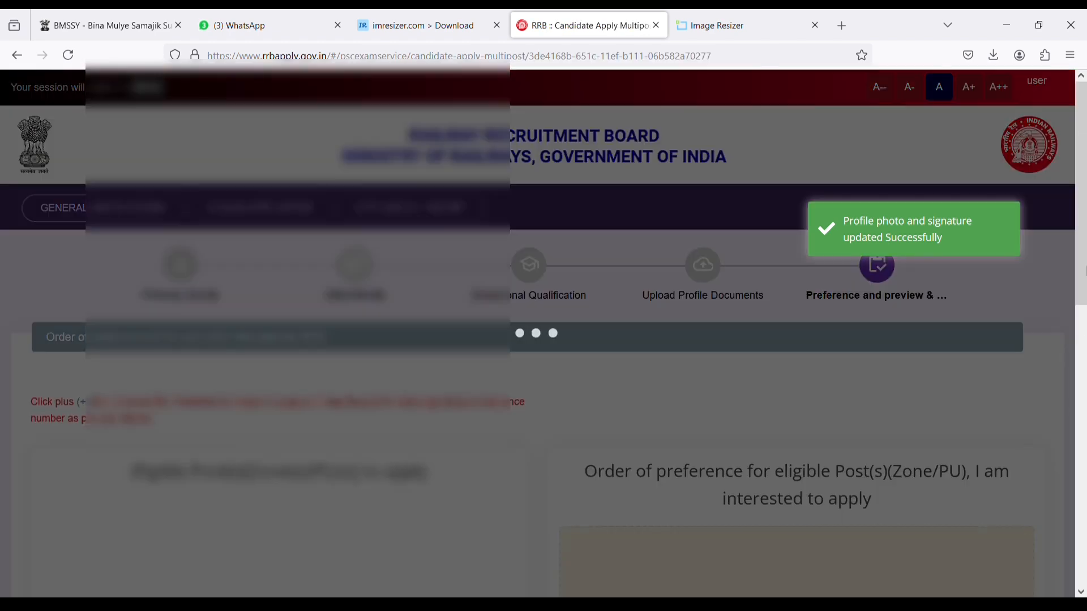
Step: Rank ER/SER Commercial Cum Ticket Clerk, SER/ER Accounts Clerk, SER/ER Junior Clerk, then ER Trains Clerk
scroll(1083, 162, down, 7)
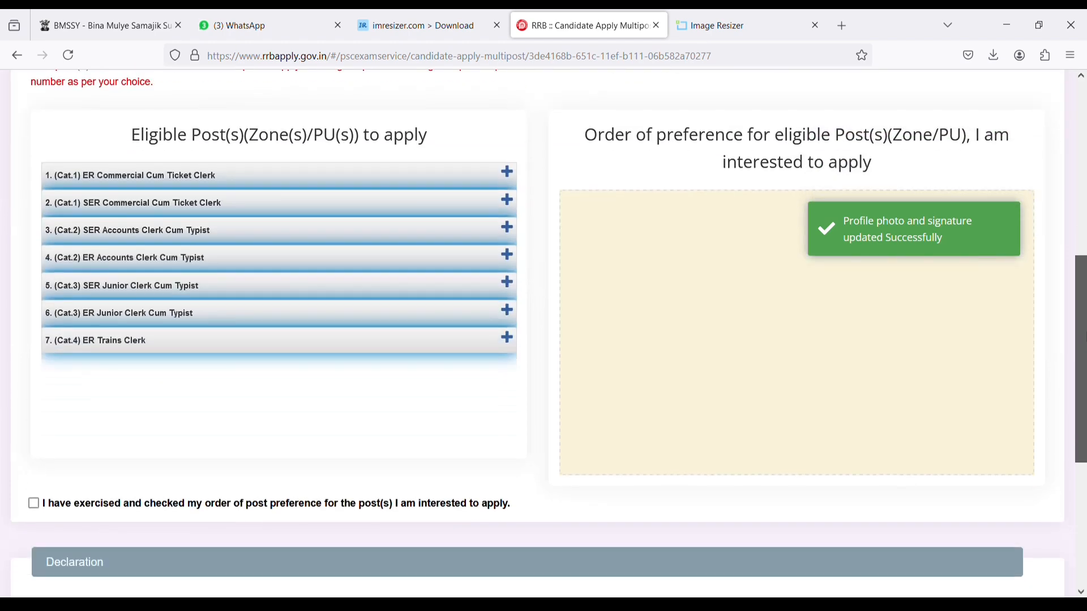
drag(1086, 337, 1085, 308)
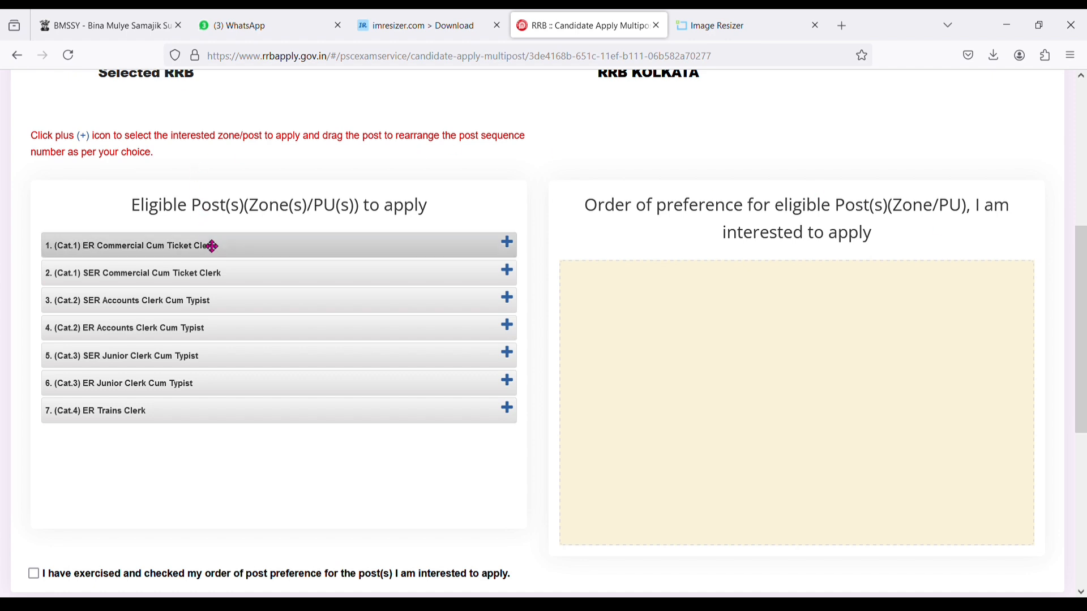
click(507, 245)
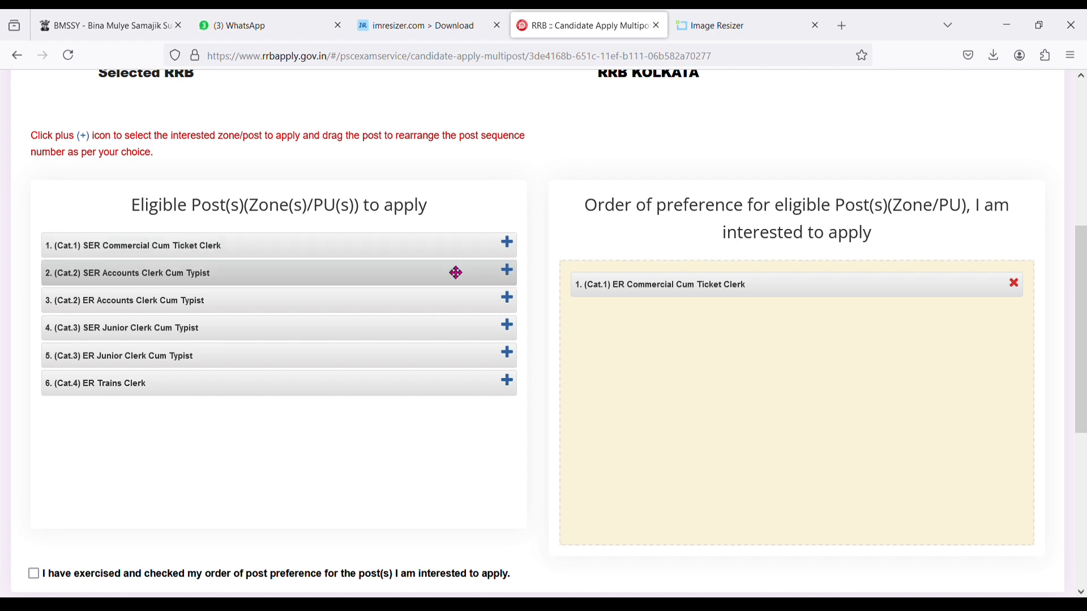
click(508, 245)
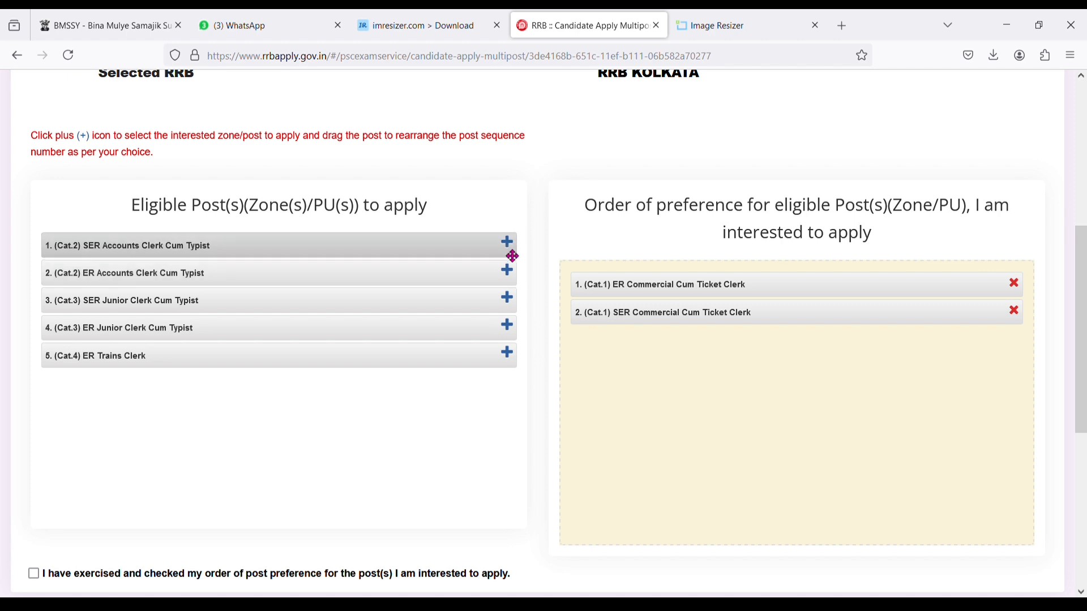
click(509, 246)
click(508, 245)
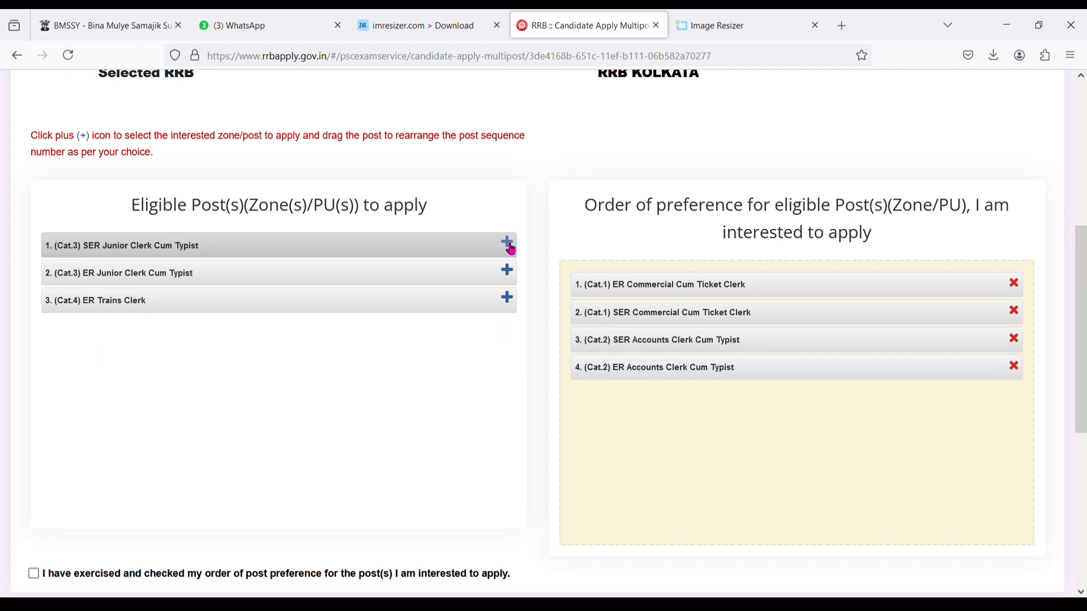
click(508, 245)
click(508, 246)
click(509, 245)
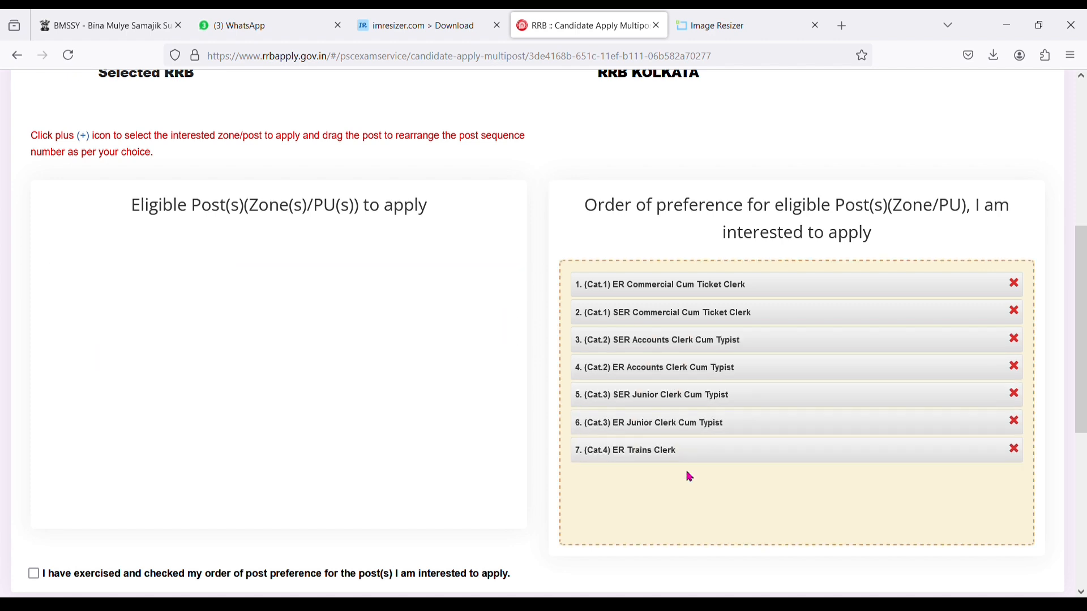
drag(1082, 327, 1084, 481)
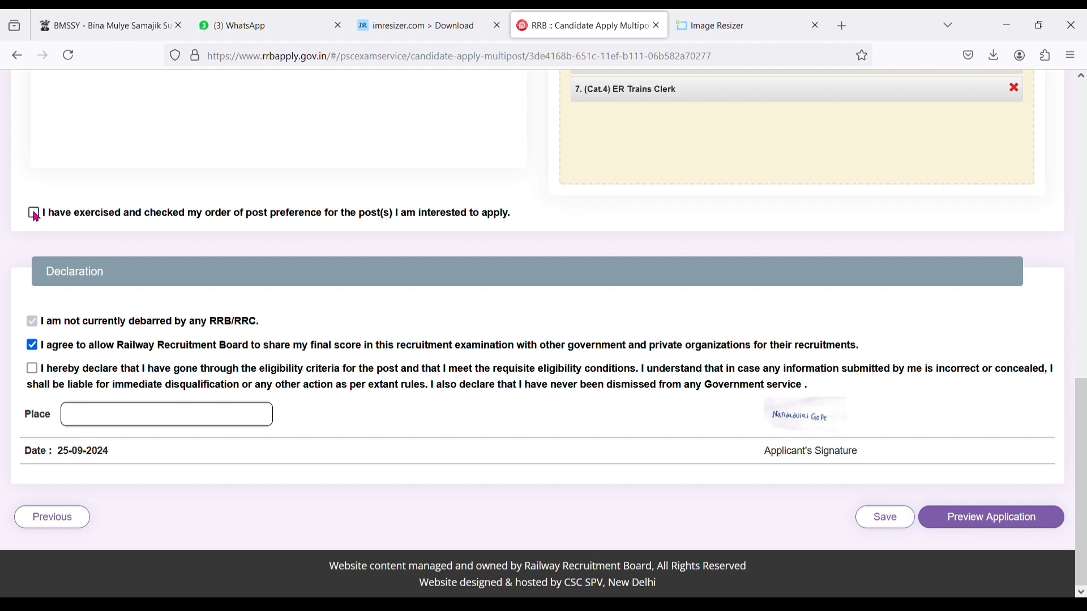
Step: Confirm the preference order, fill in the place of application, and open the application preview
click(34, 214)
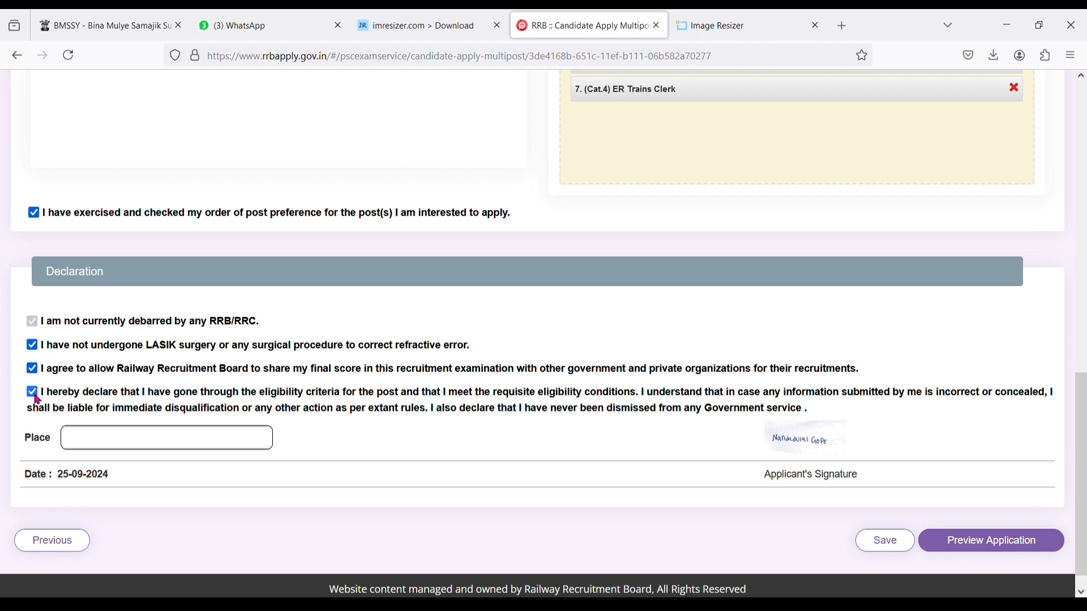
click(128, 438)
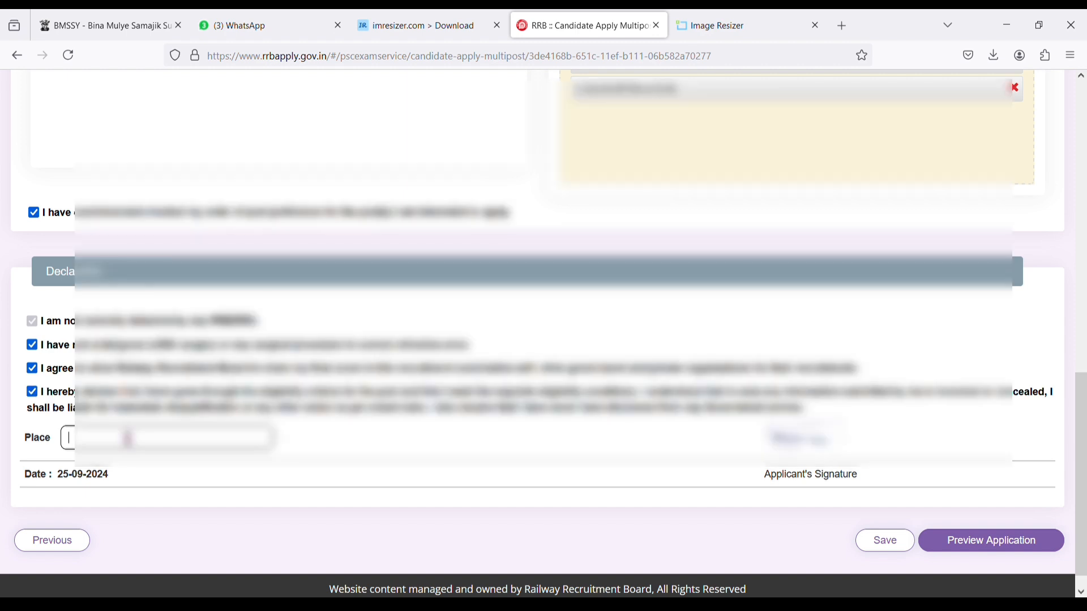
text(L)
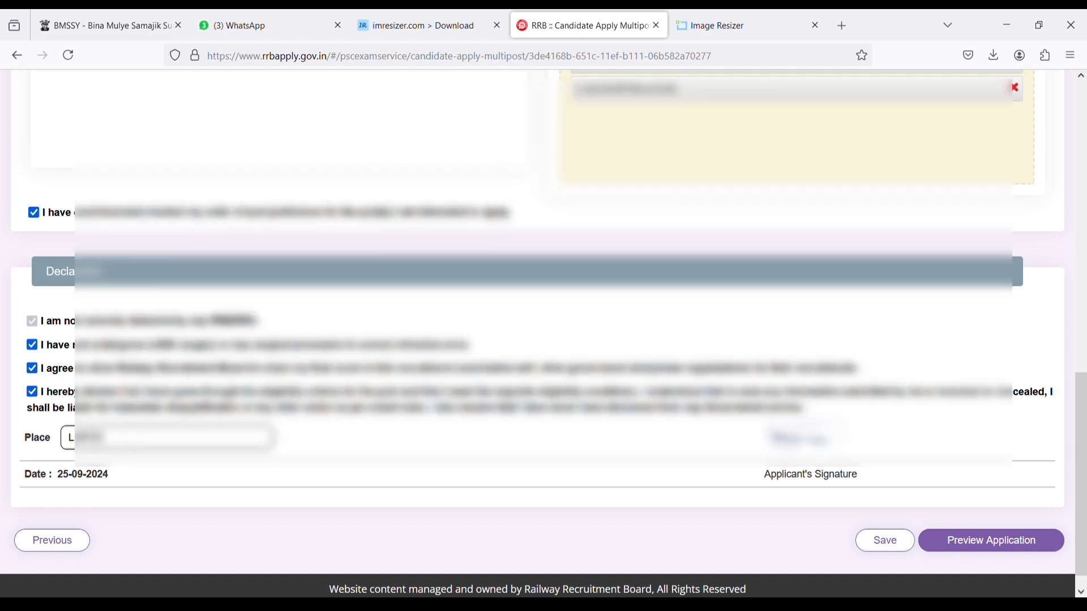
text(ATURNJ)
click(975, 541)
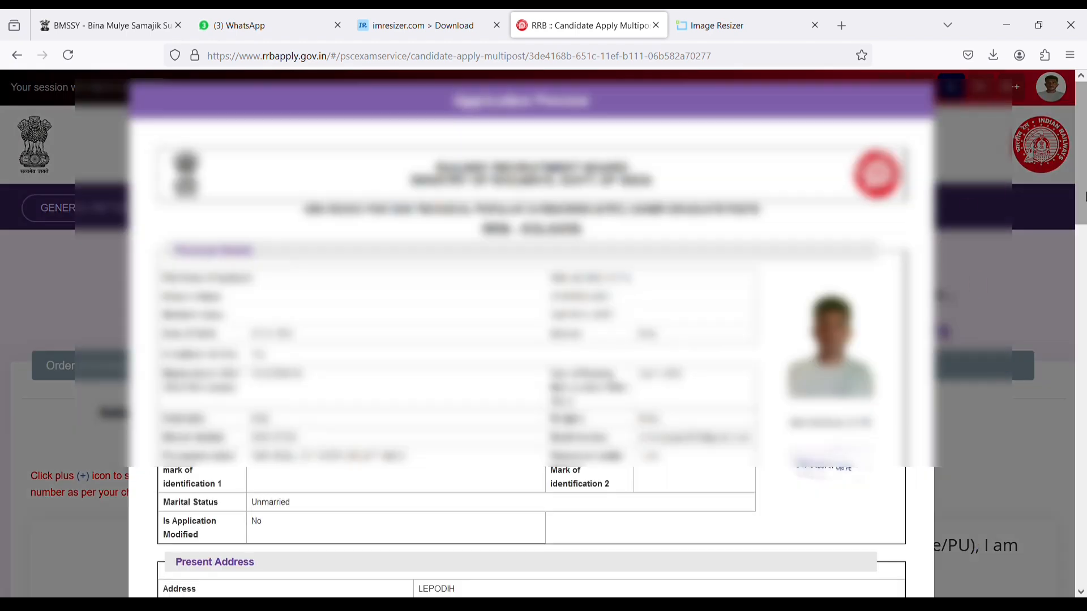
Step: Tick 'I have re-checked the above details and found correct' and submit the previewed application
scroll(531, 334, down, 10)
scroll(1081, 594, down, 15)
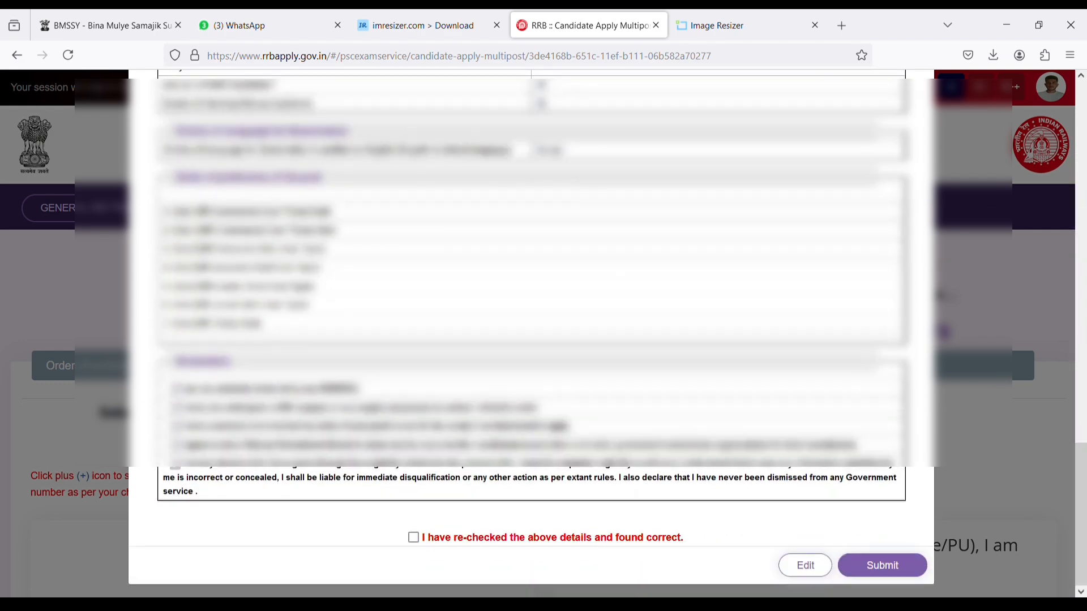
click(905, 573)
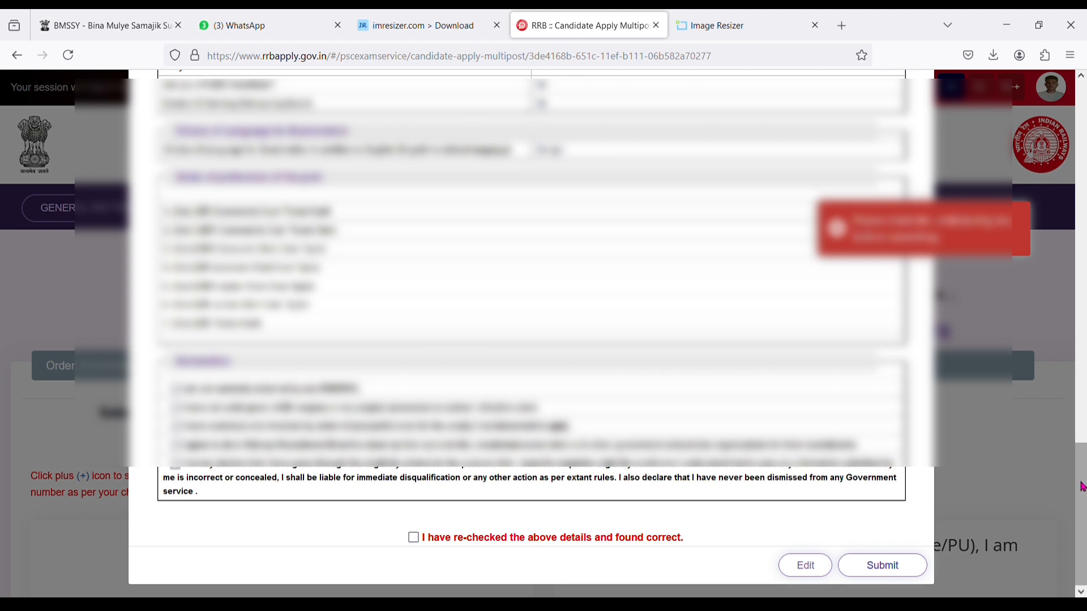
mouse_move(1081, 487)
mouse_down()
mouse_move(1072, 84)
mouse_move(1075, 499)
mouse_up()
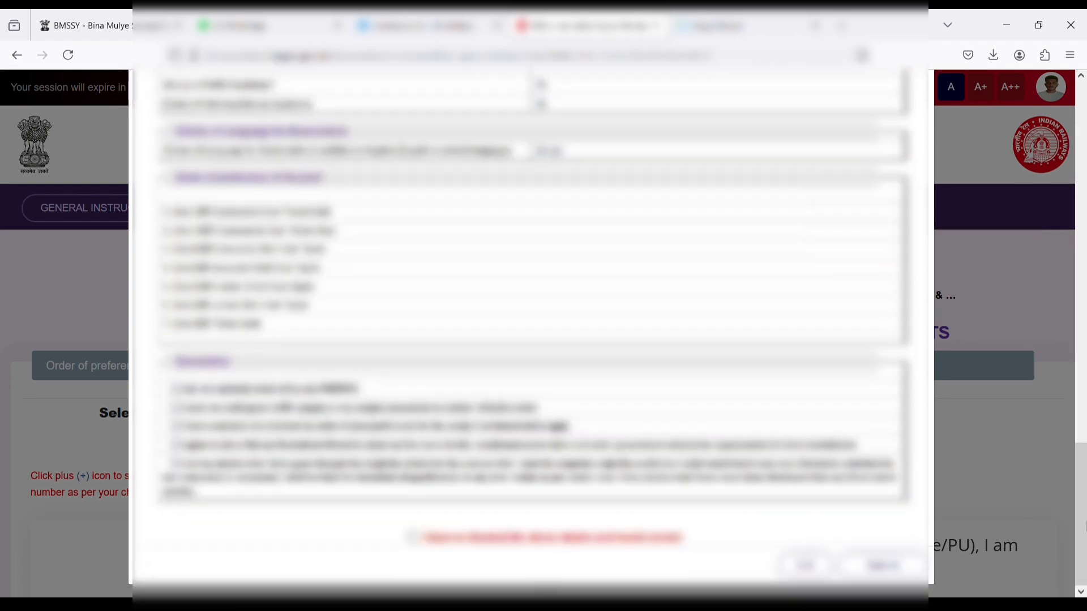
click(413, 537)
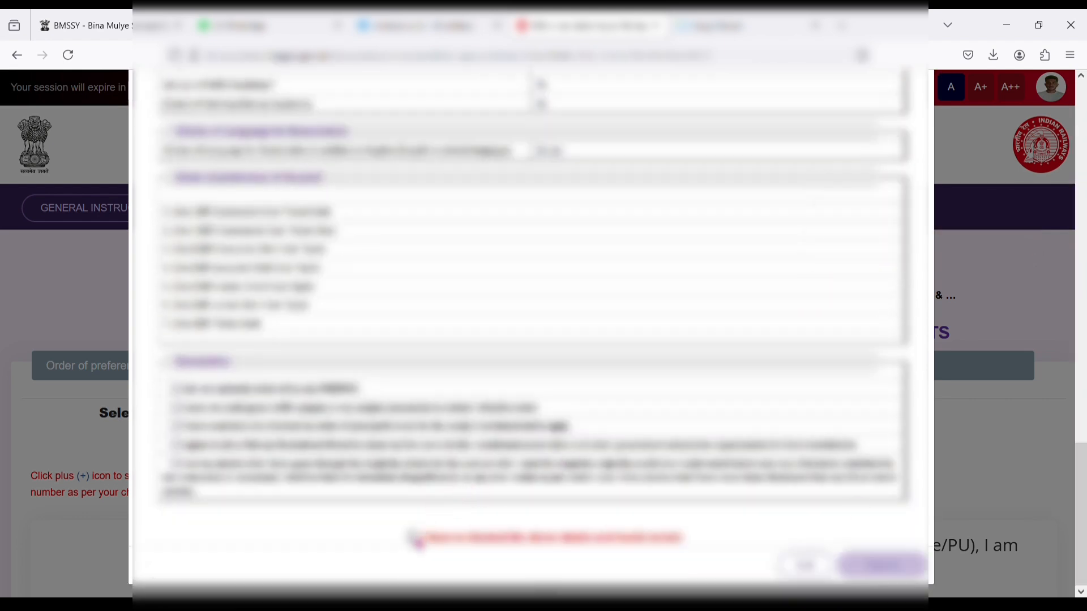
click(853, 566)
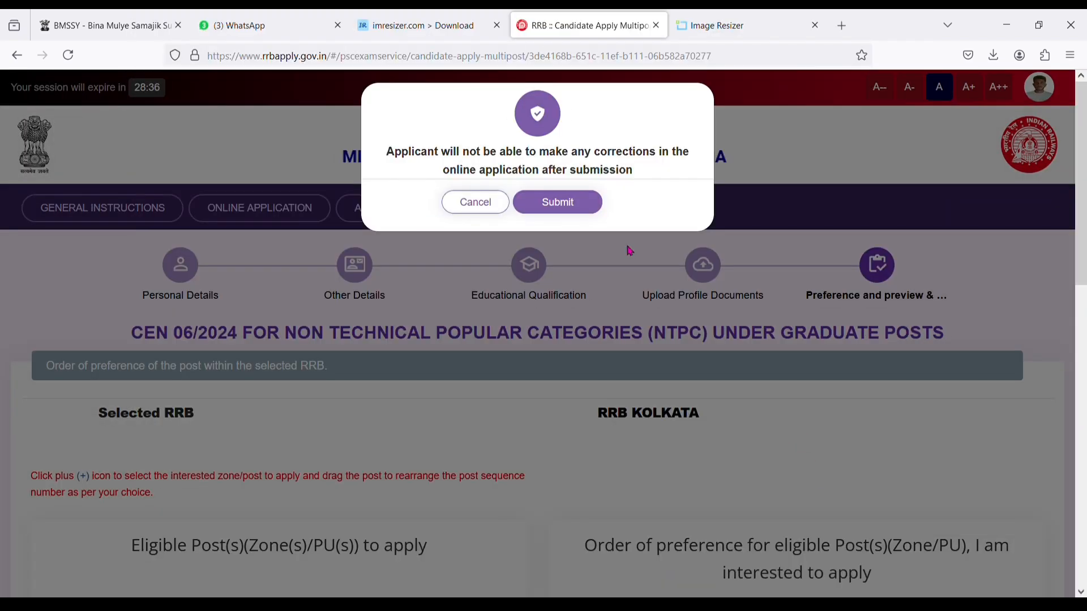
Step: Confirm the final submission, then choose Pay With PayU for the ₹500 application fee
click(591, 203)
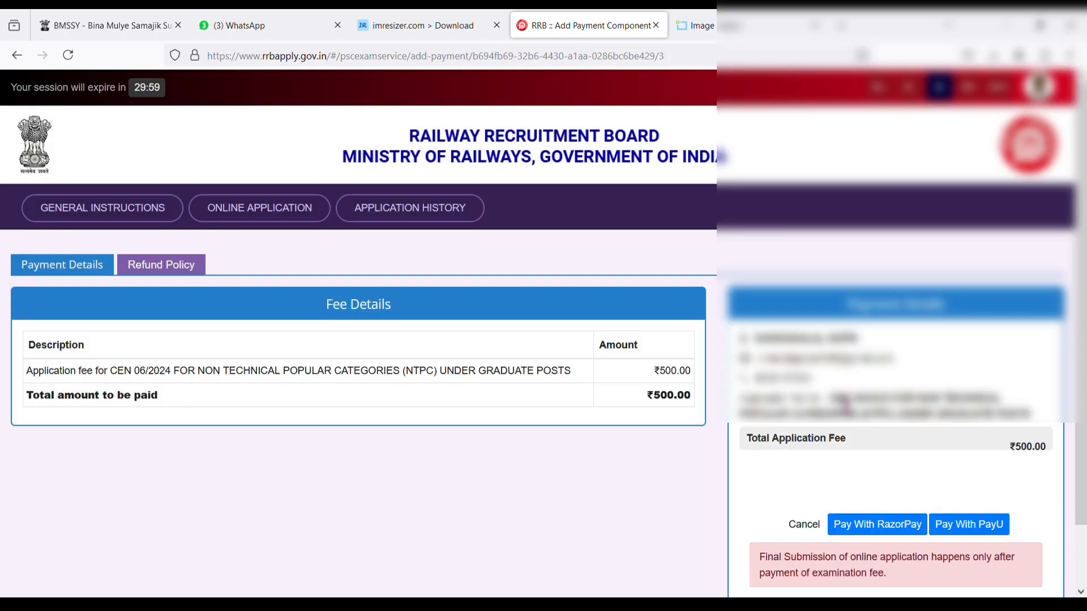
scroll(1076, 295, down, 1)
scroll(543, 328, down, 2)
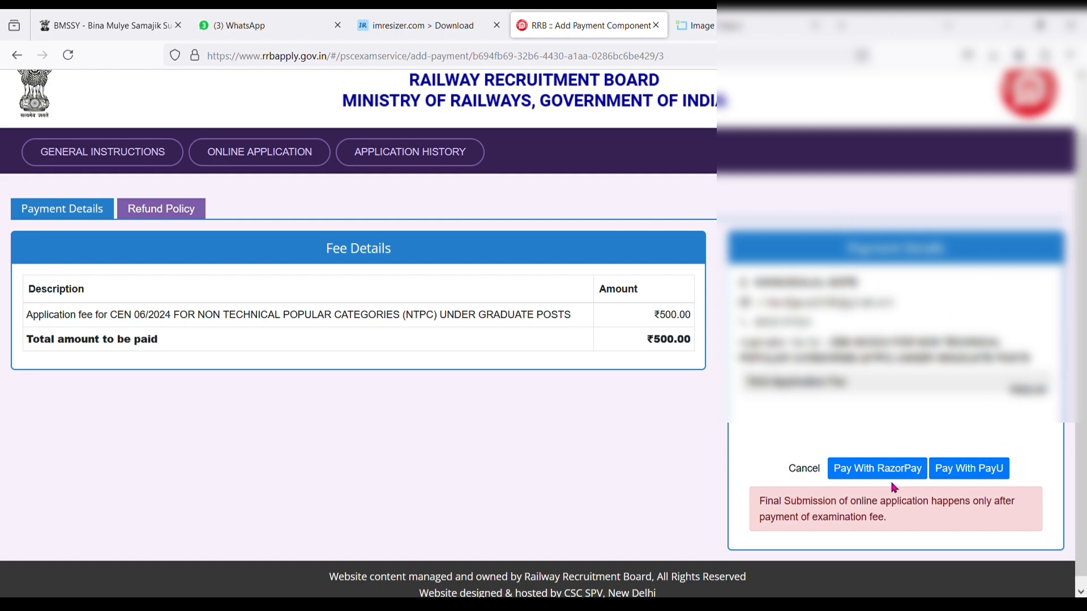
click(958, 477)
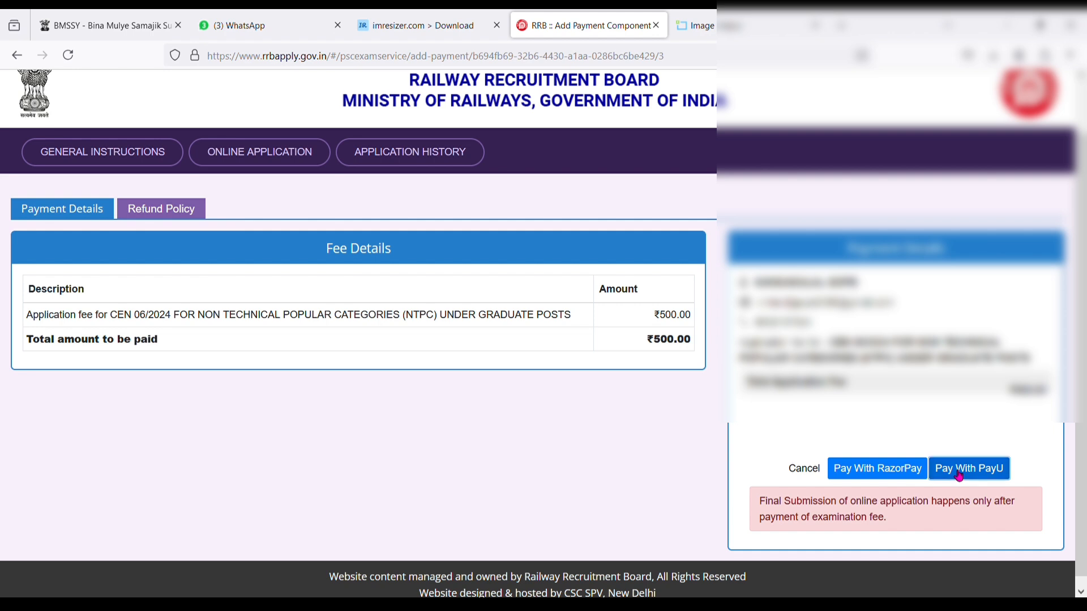